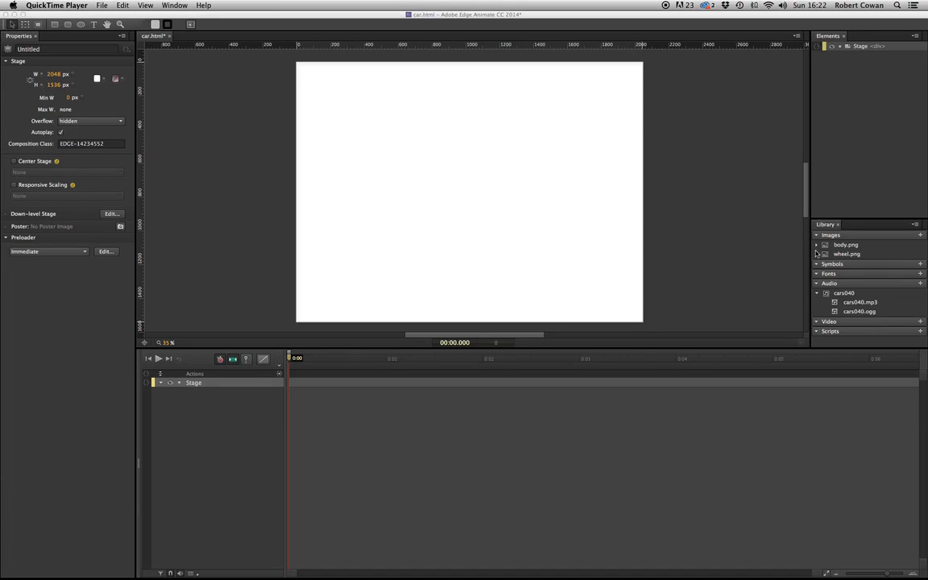
Place body.png from the library on the stage and move it to about X 1333, Y 492 px.
click(863, 248)
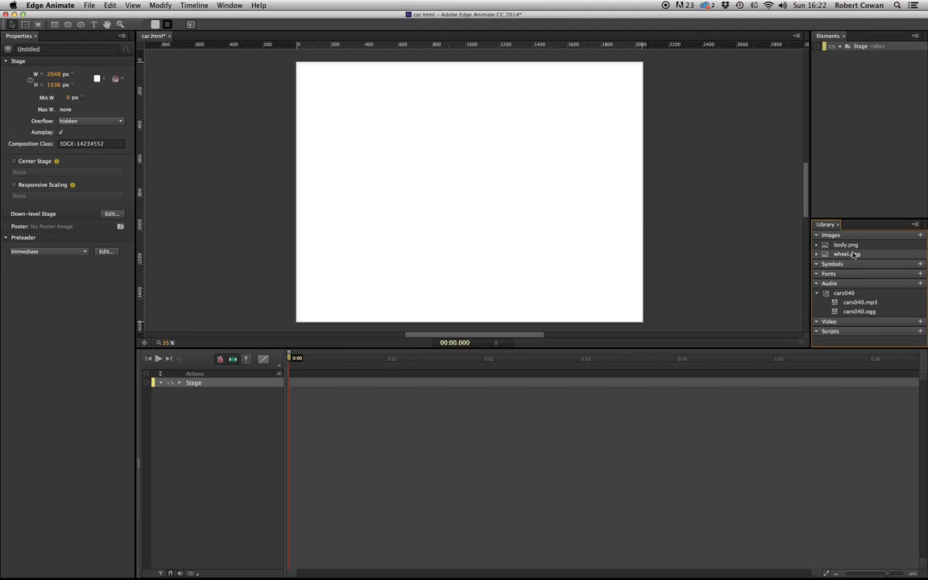
drag(851, 246, 507, 212)
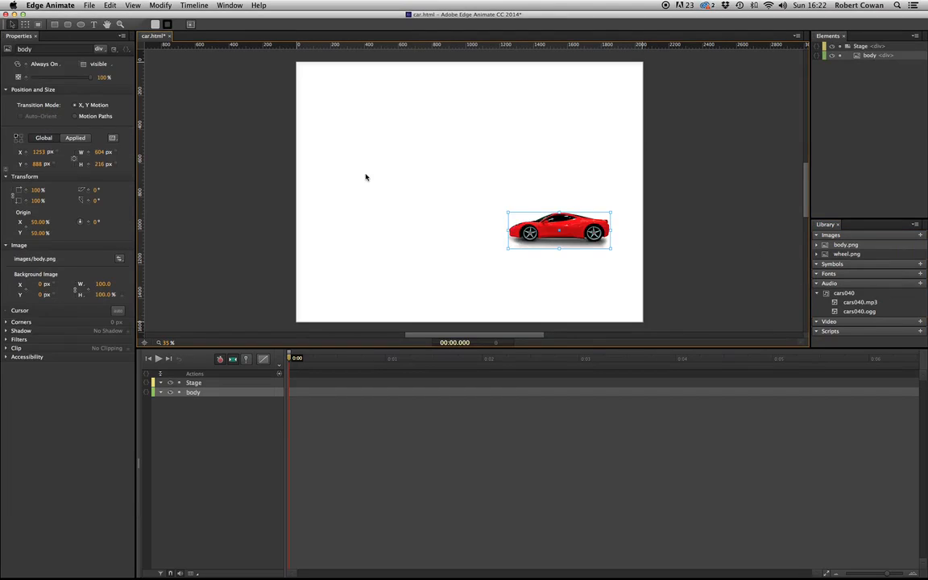
drag(578, 222, 590, 159)
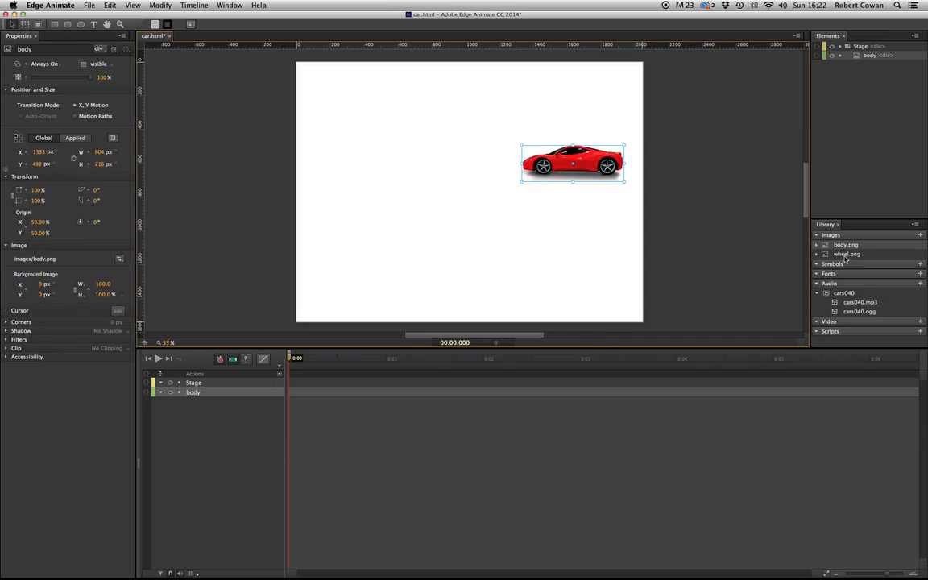
Add wheel.png from the library to the stage and position it below the car at about X 1516, Y 922 px.
click(761, 234)
drag(846, 256, 562, 251)
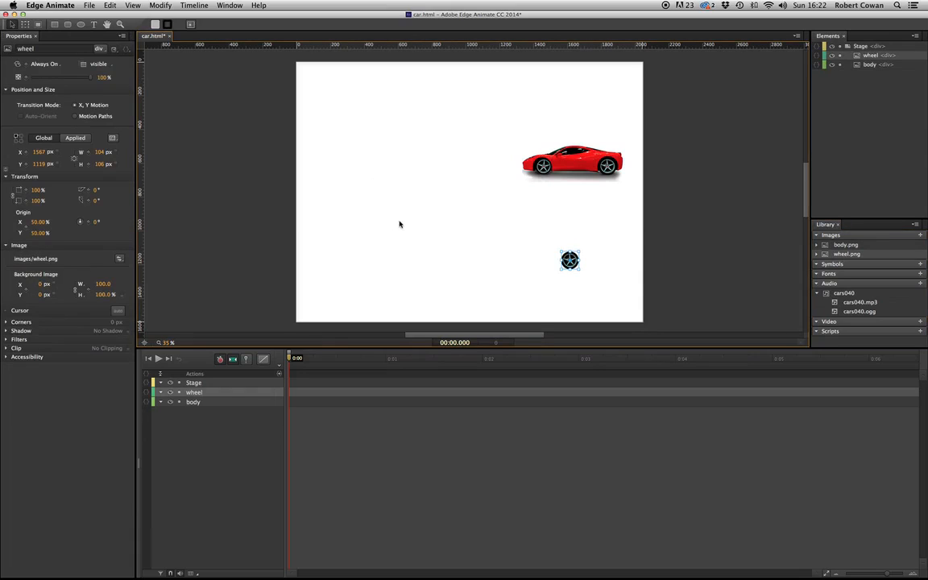
click(472, 244)
drag(569, 260, 560, 226)
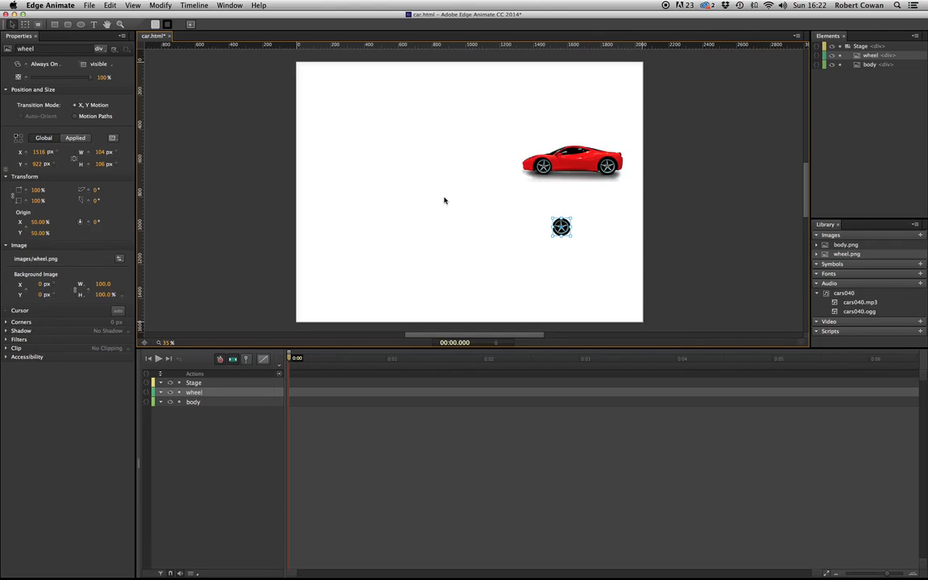
Convert the wheel image into a symbol named "wheel".
key(super+y)
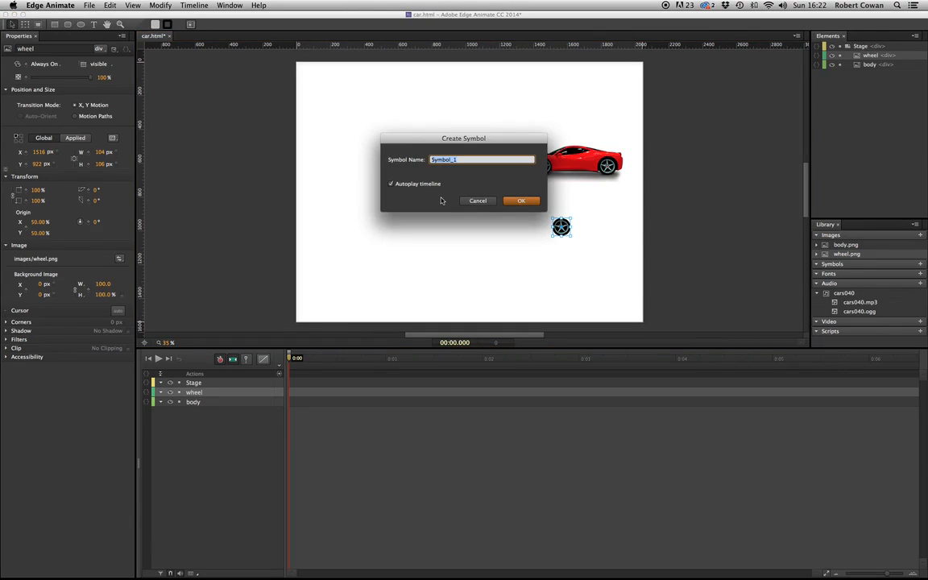
text(wheel)
key(Return)
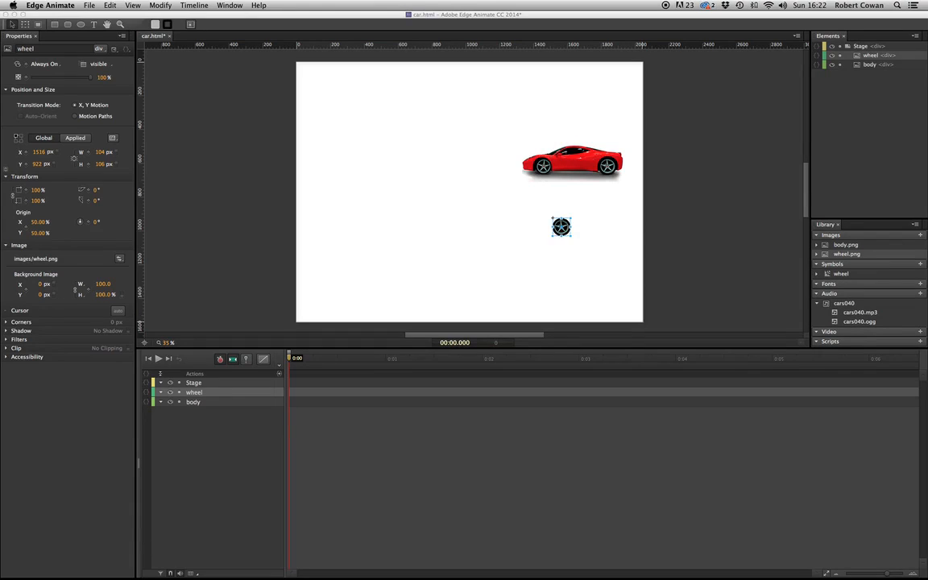
Open the wheel symbol for editing and add a rotation keyframe to the wheel image at 0:00.
key(super+equal)
key(super+equal)
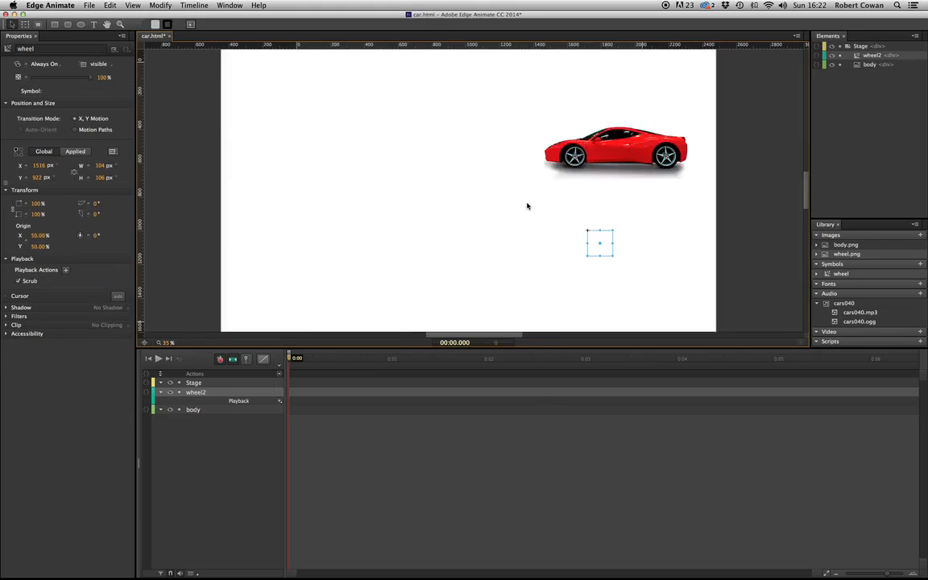
scroll(464, 211, right, 4)
scroll(464, 211, down, 2)
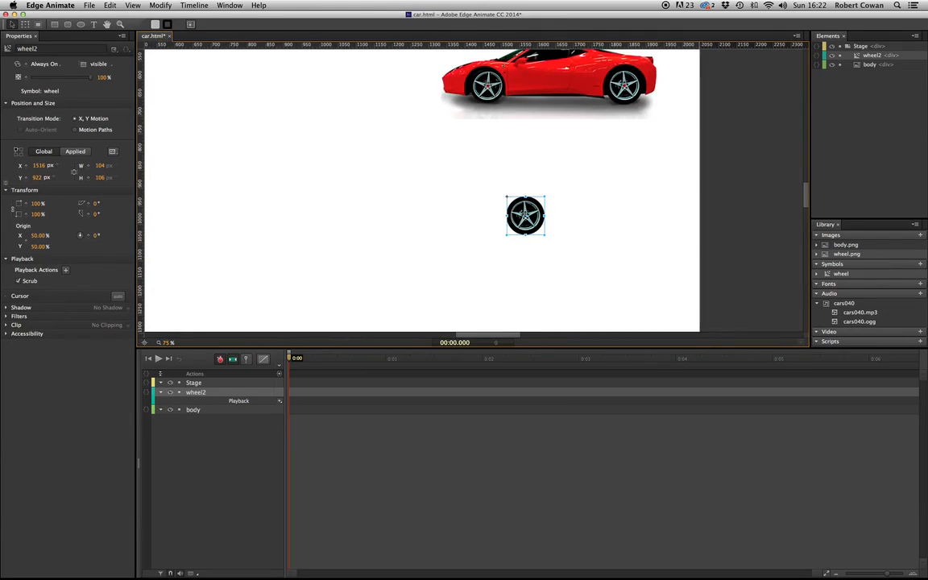
double_click(531, 209)
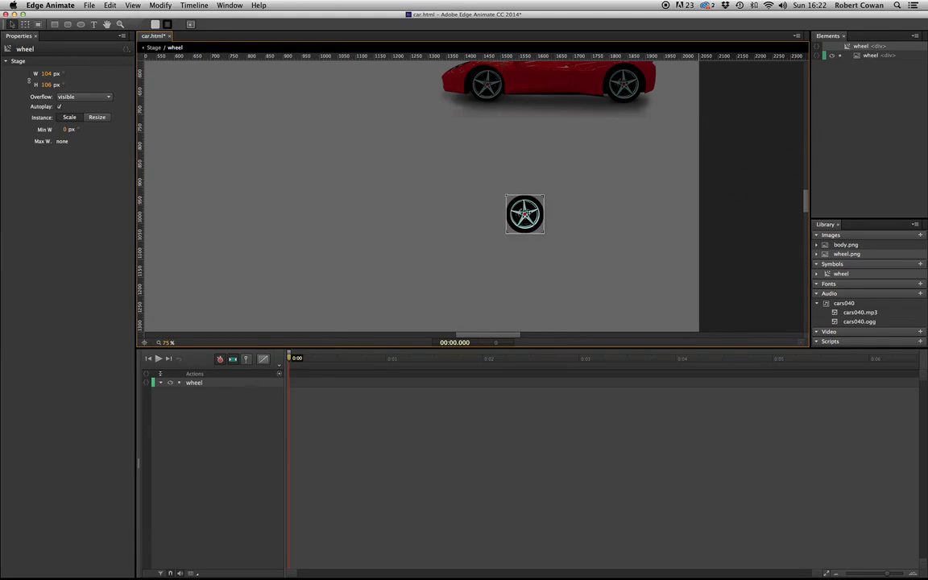
click(524, 214)
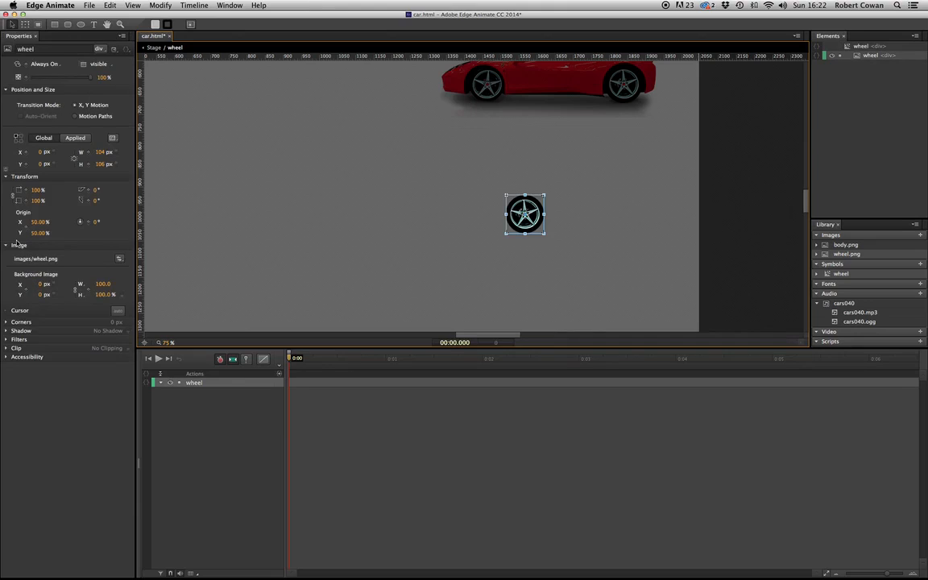
click(87, 222)
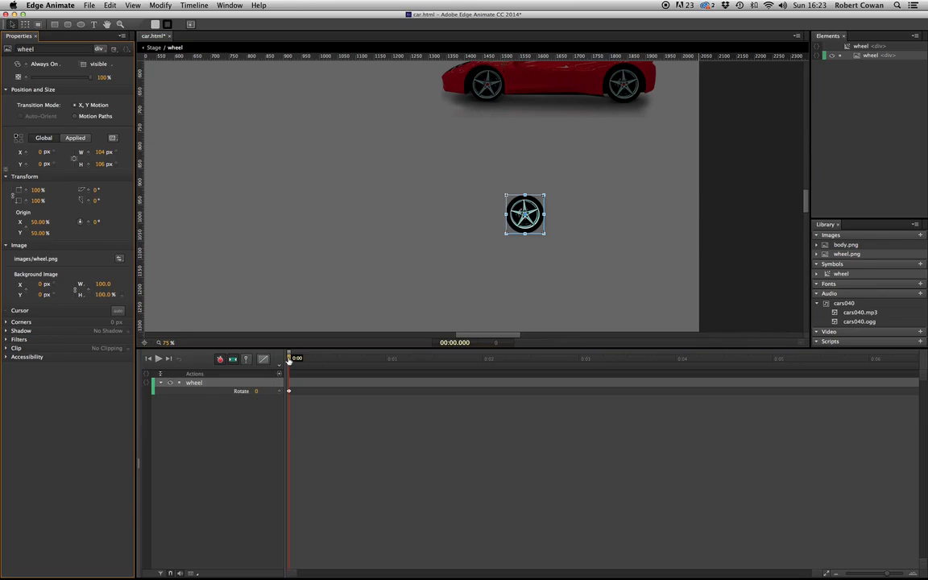
Set the wheel image's rotation to -360 degrees at 0:00.250 on the symbol's timeline.
drag(289, 359, 324, 365)
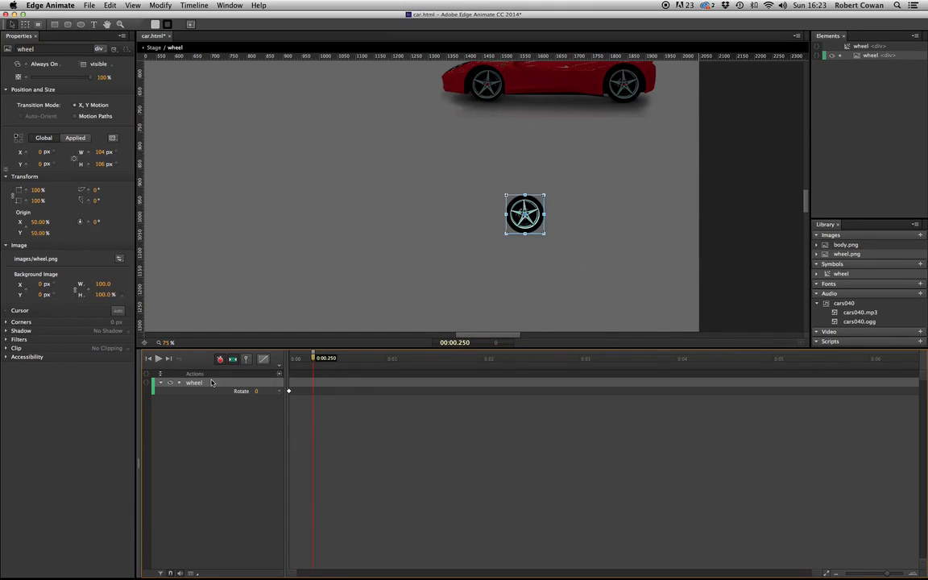
click(257, 392)
text(-360)
key(Return)
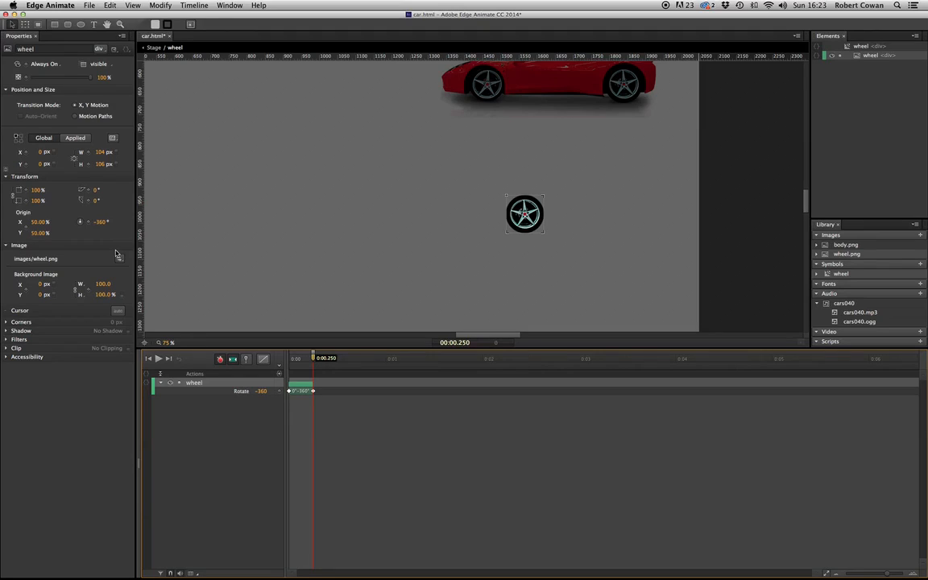
Insert a trigger at 250 ms that runs the Play action, sym.play(), in the wheel symbol, and return to the main stage.
click(280, 376)
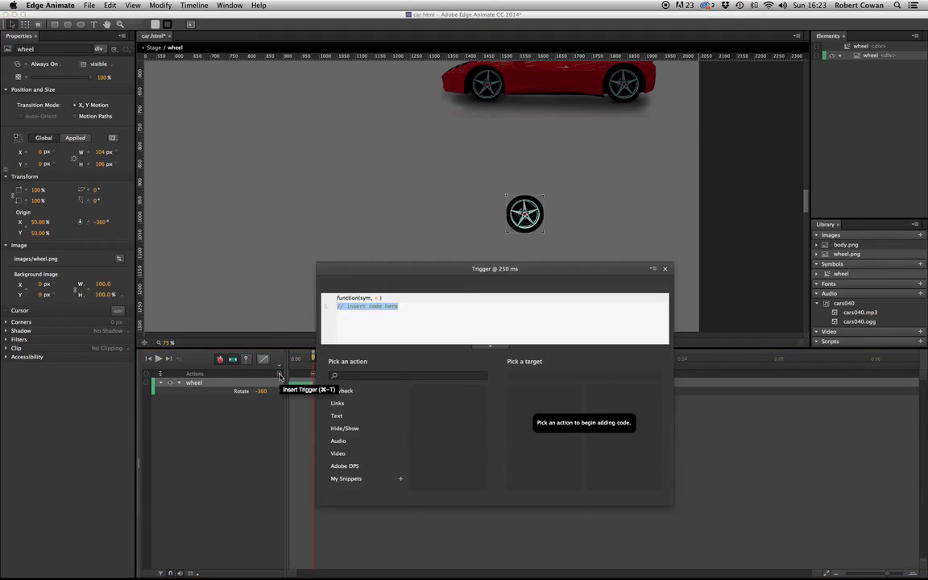
click(345, 392)
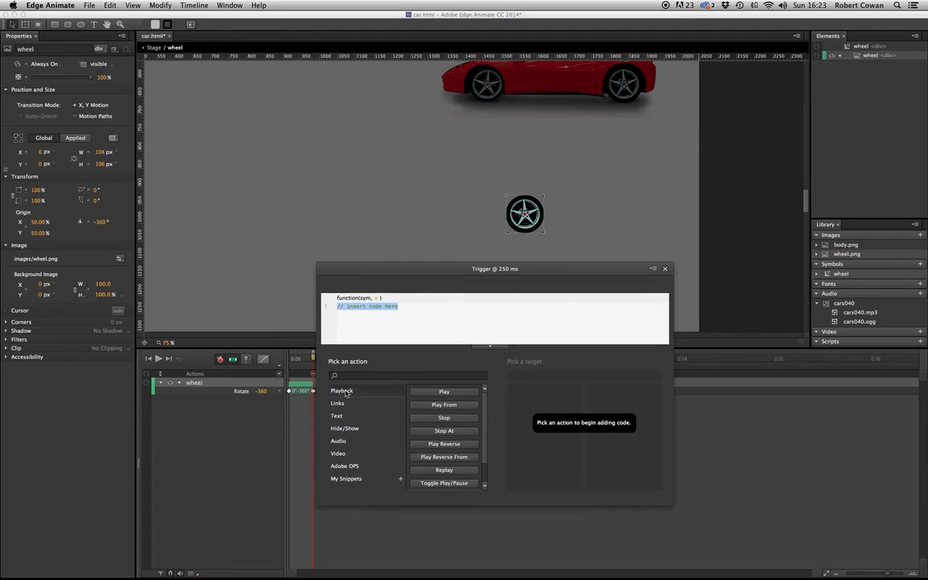
click(443, 392)
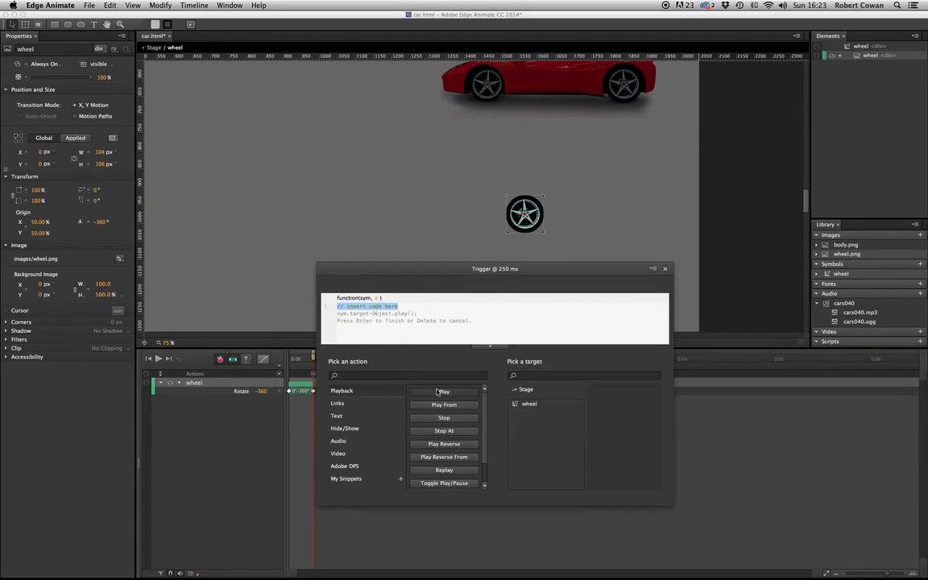
click(523, 390)
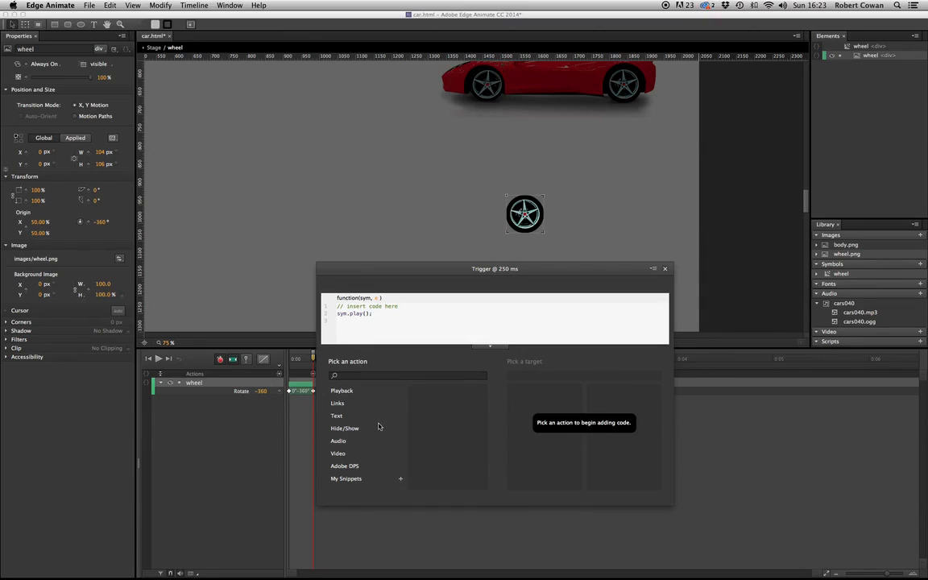
click(665, 268)
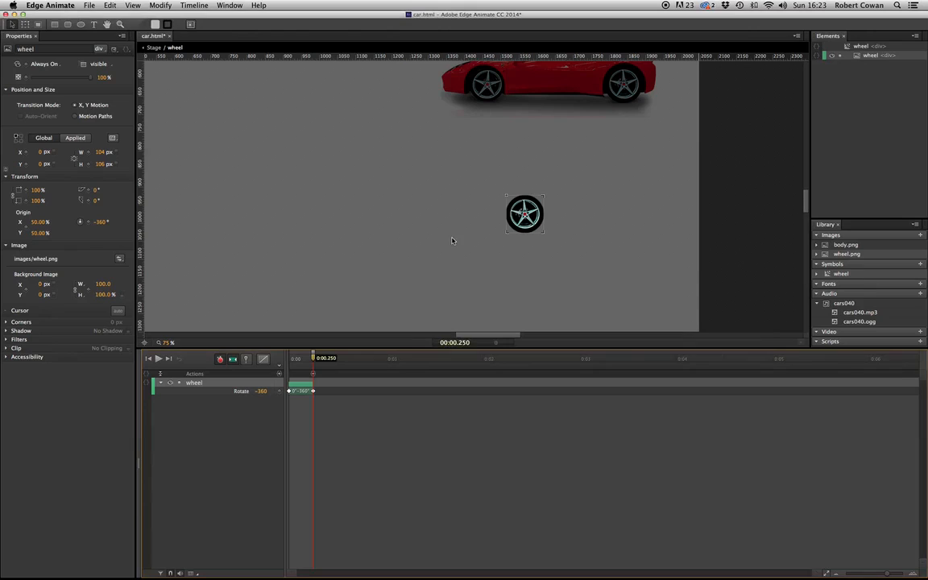
click(152, 48)
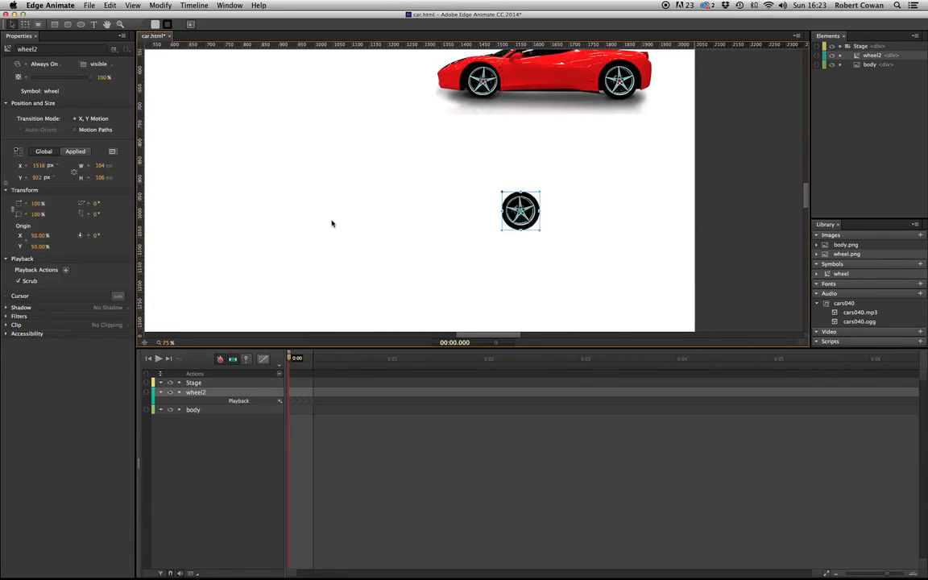
Preview the rotating wheel in the browser and return to Edge Animate.
key(super+Return)
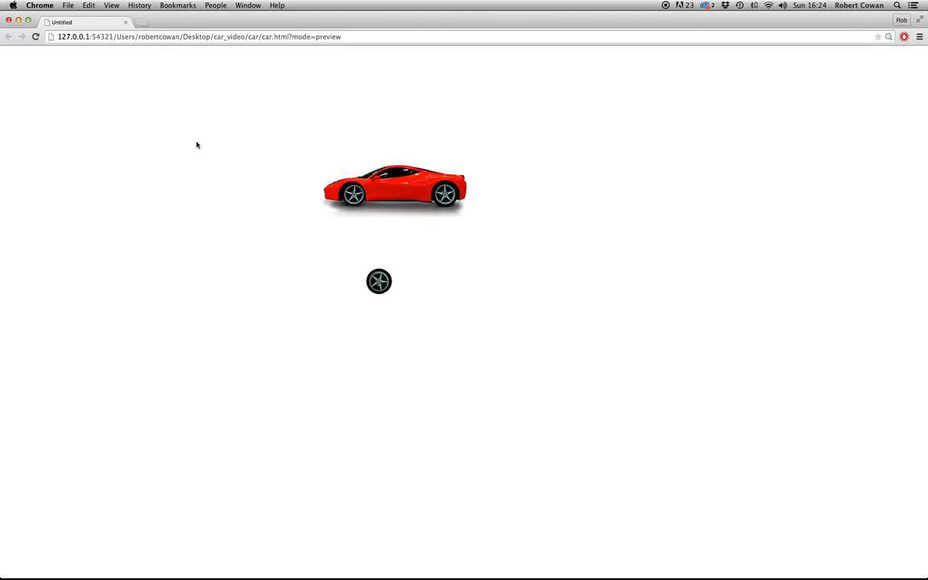
key(super+Tab)
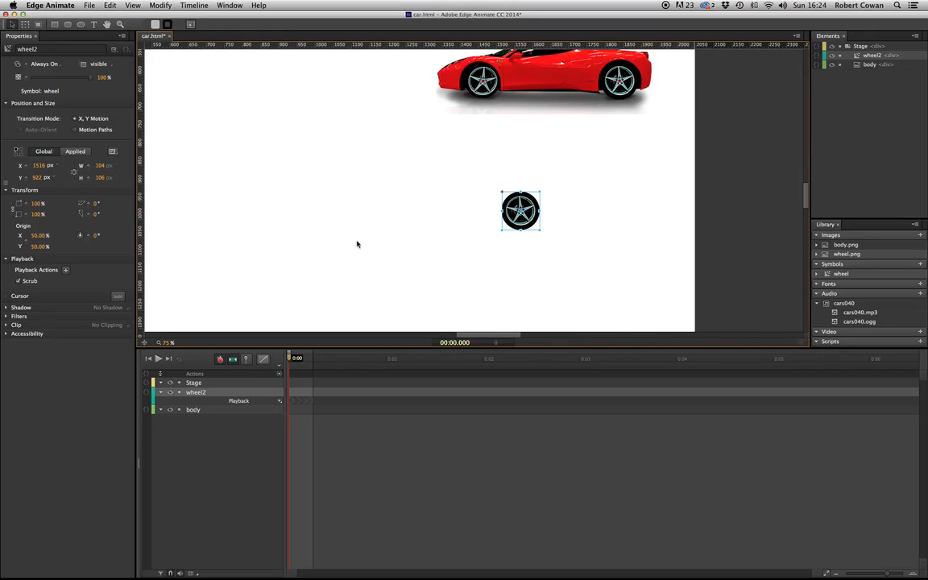
Move the car body to about X 1393, Y 660 px and the wheel symbol over its rear wheel at about X 1850, Y 734 px.
key(super+minus)
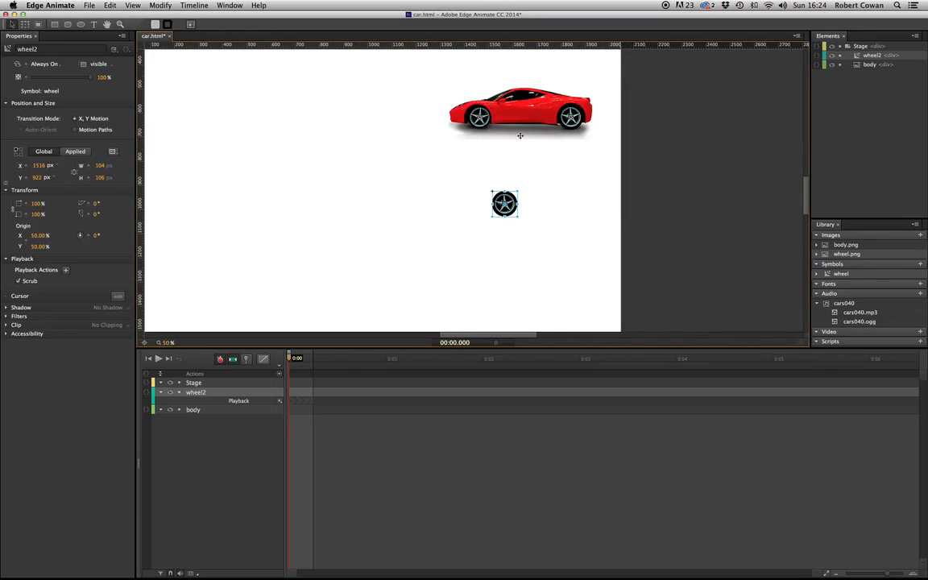
key(super+minus)
drag(501, 152, 529, 174)
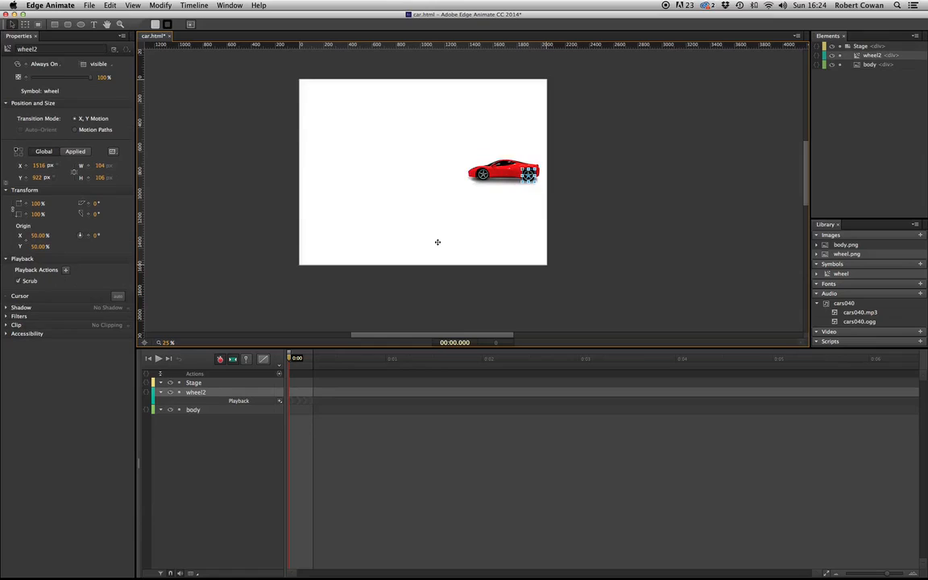
key(super+equal)
key(super+equal)
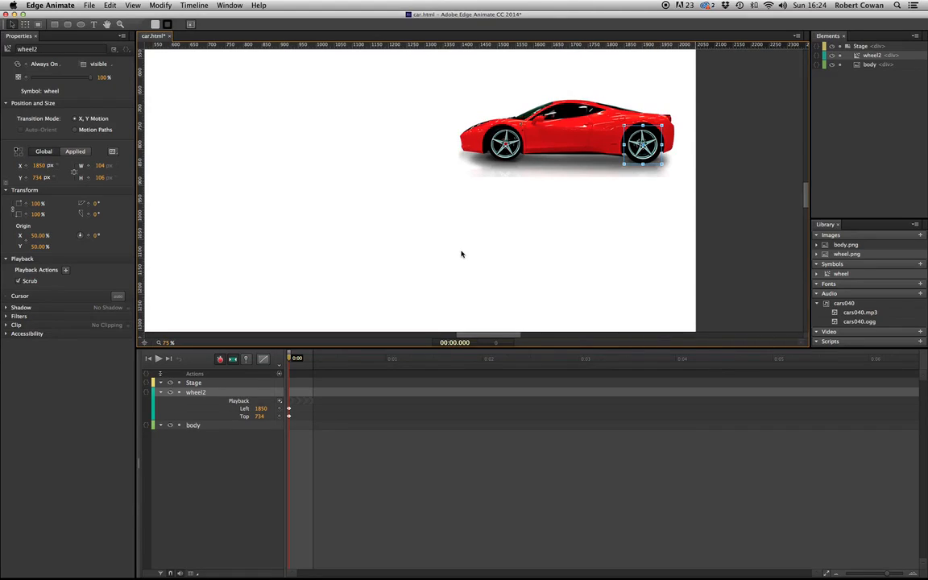
click(461, 253)
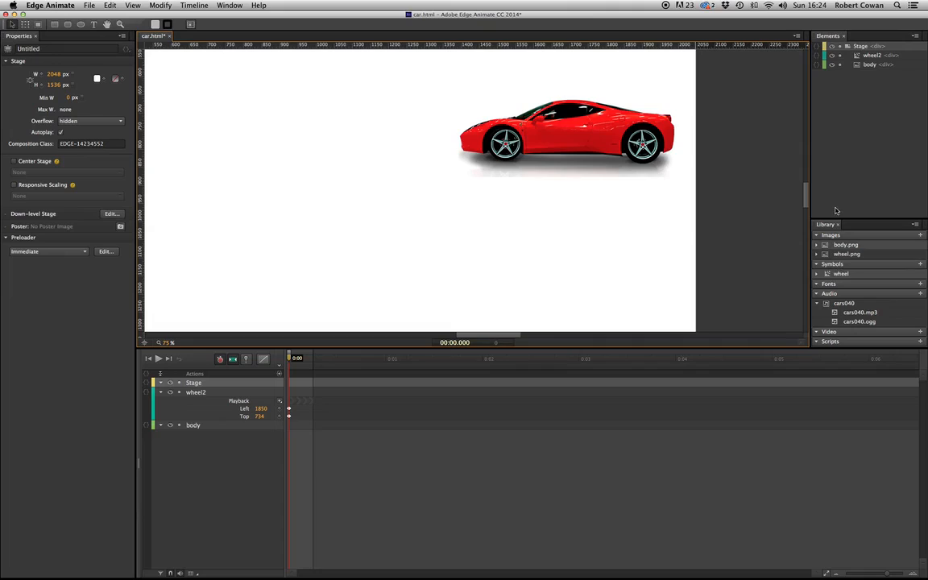
Add a second instance of the wheel symbol and align it over the car's front wheel at about X 1465, Y 736 px.
drag(855, 278, 490, 217)
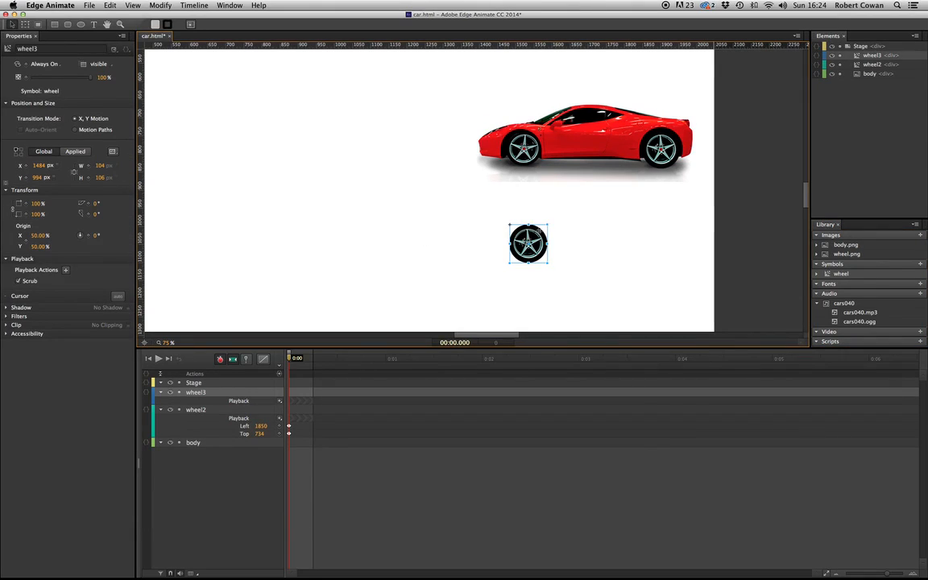
drag(522, 239, 517, 146)
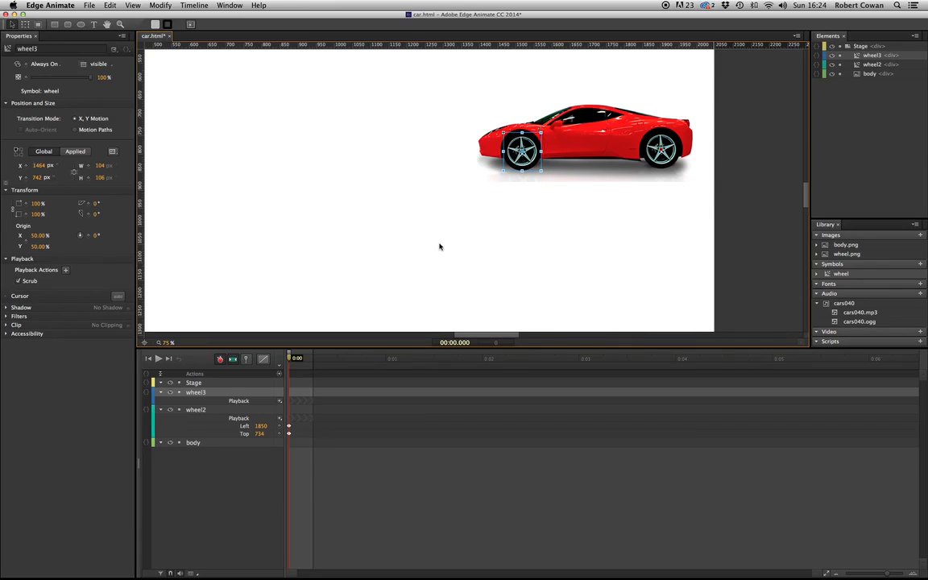
click(456, 203)
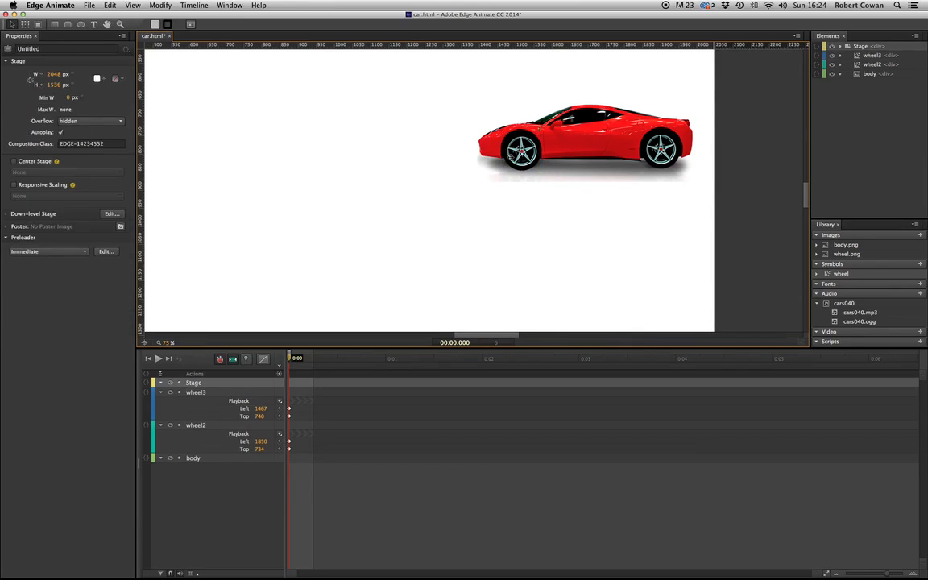
click(520, 152)
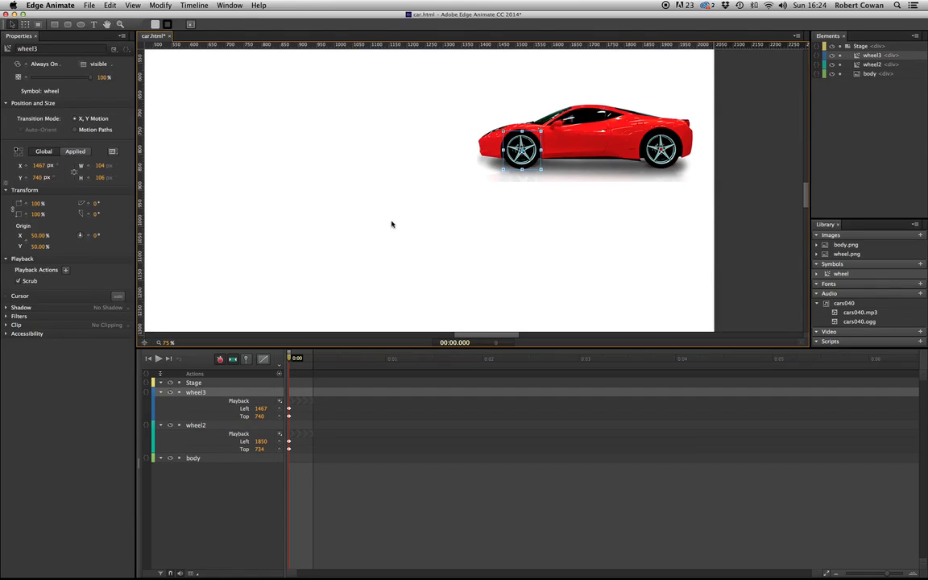
click(343, 215)
Preview the car with both spinning wheels in the browser and return to Edge Animate.
key(super+Return)
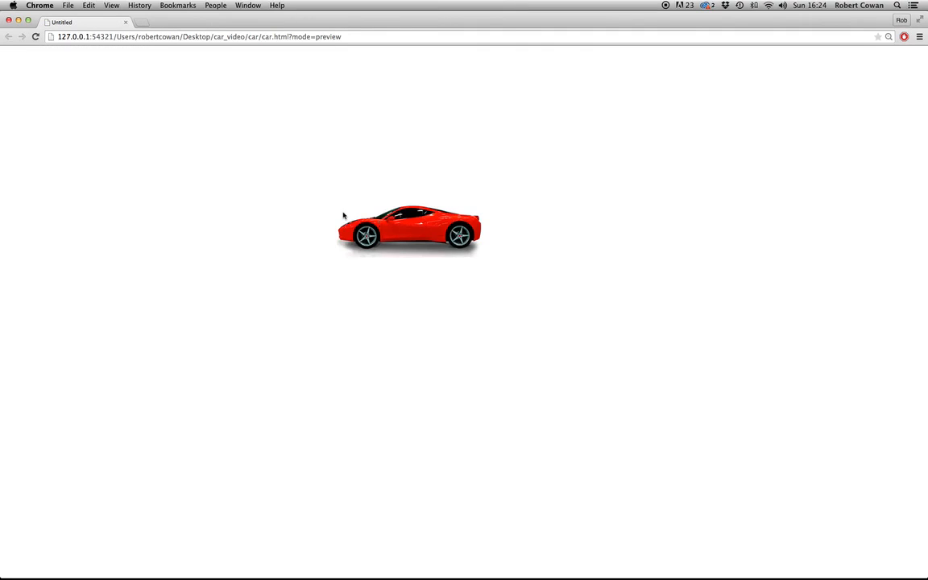
key(super+Tab)
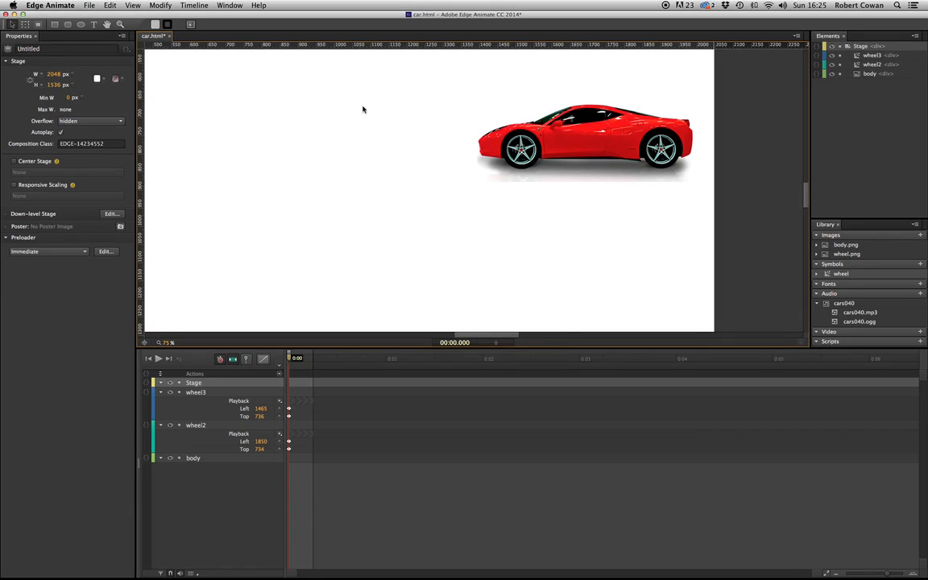
Select the body and both wheels and convert them into one symbol named "car".
drag(420, 78, 657, 222)
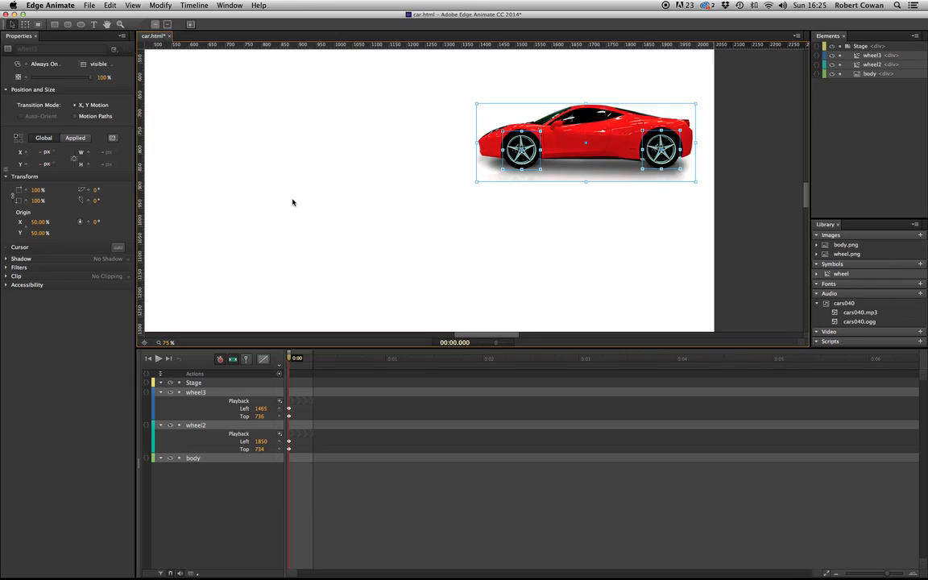
key(super+y)
text(car)
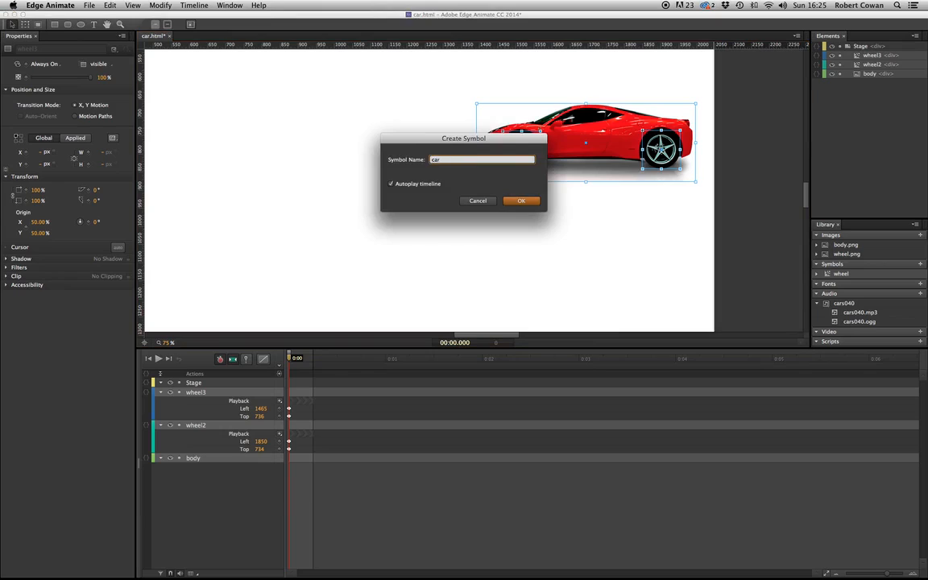
key(Return)
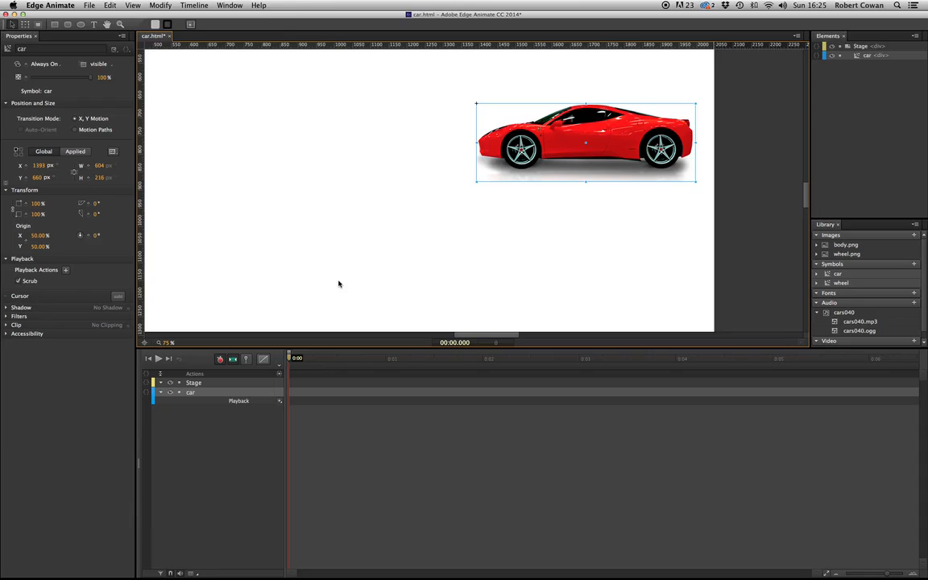
key(super+minus)
key(super+minus)
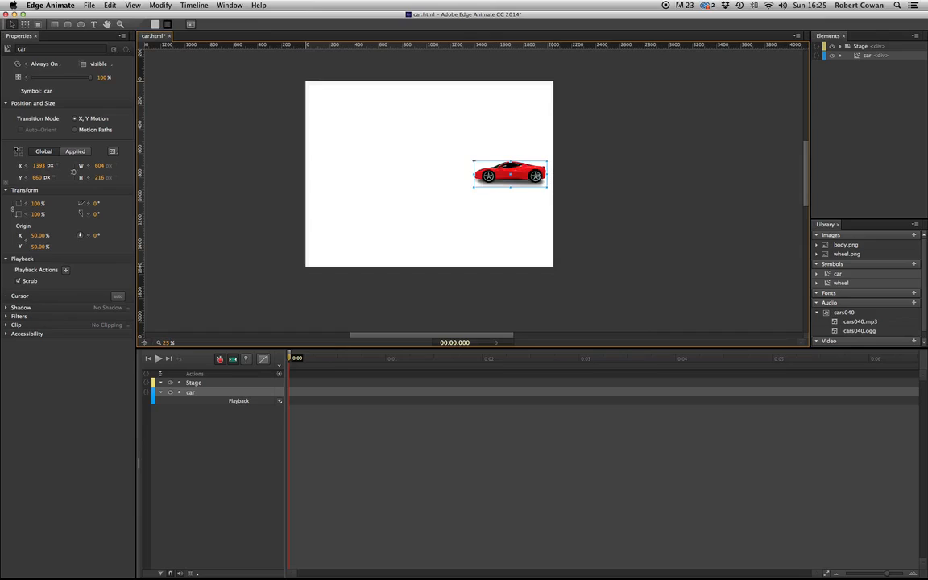
drag(540, 175, 544, 178)
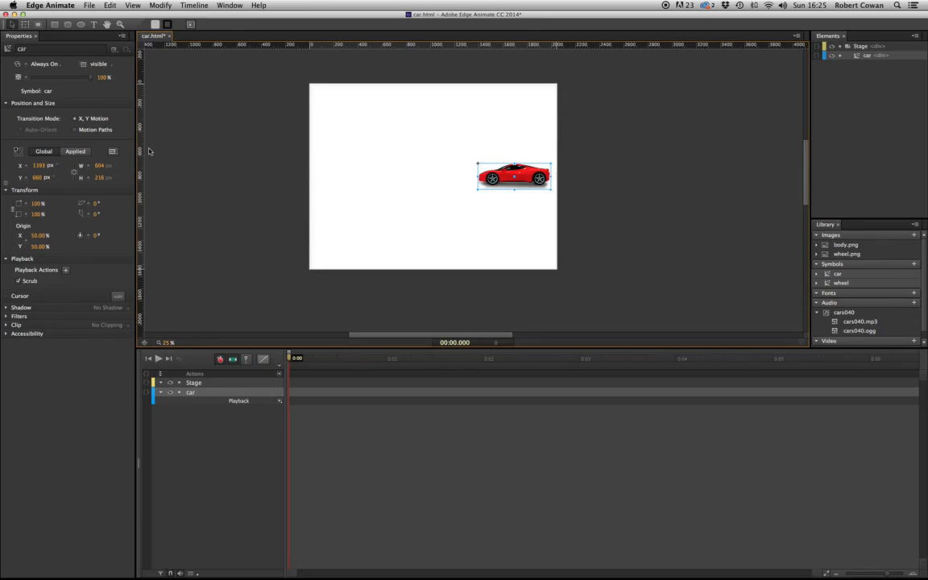
click(26, 166)
click(27, 177)
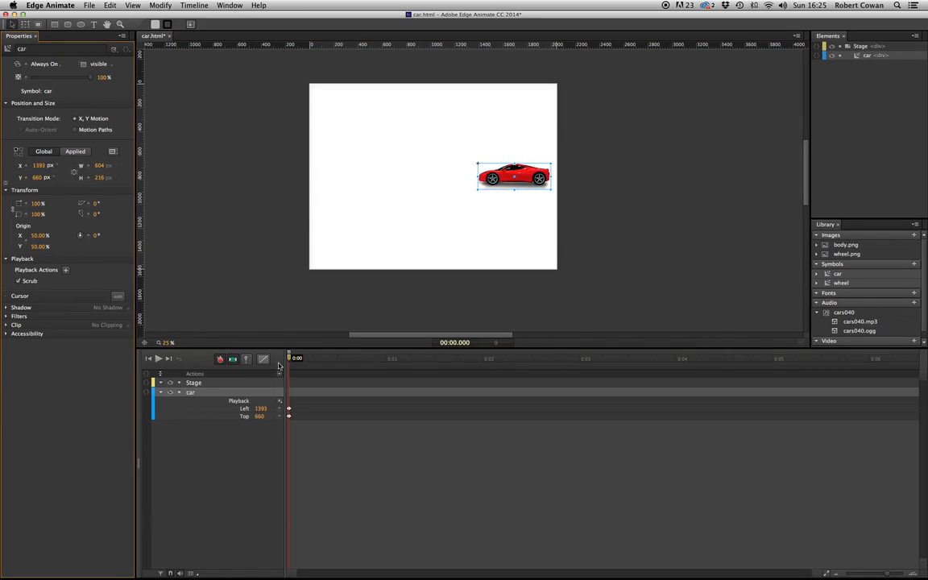
click(387, 364)
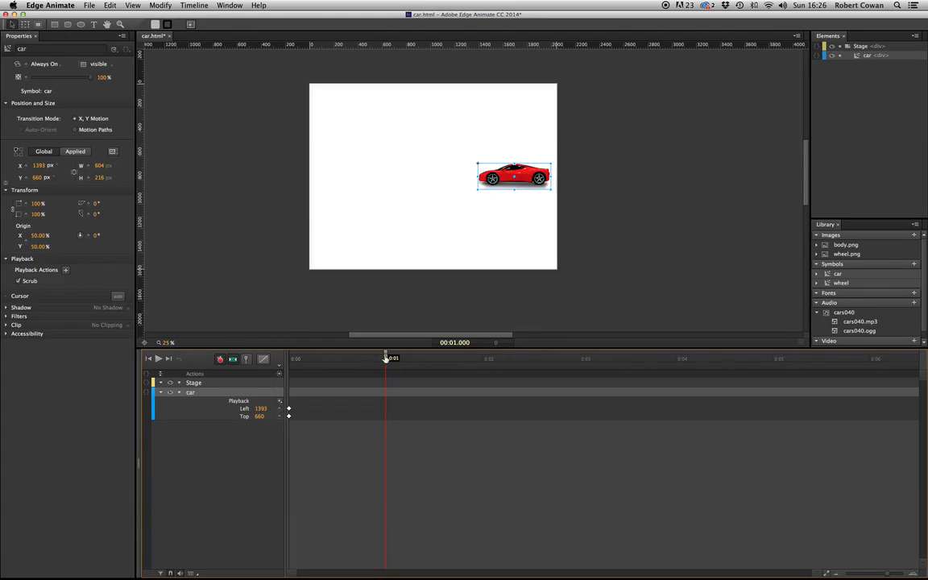
key(Home)
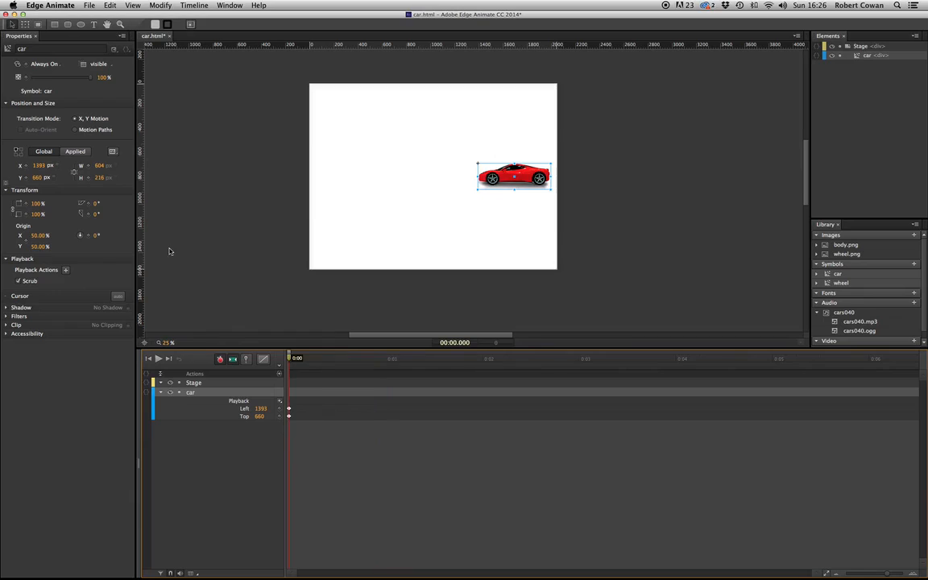
key(super+z)
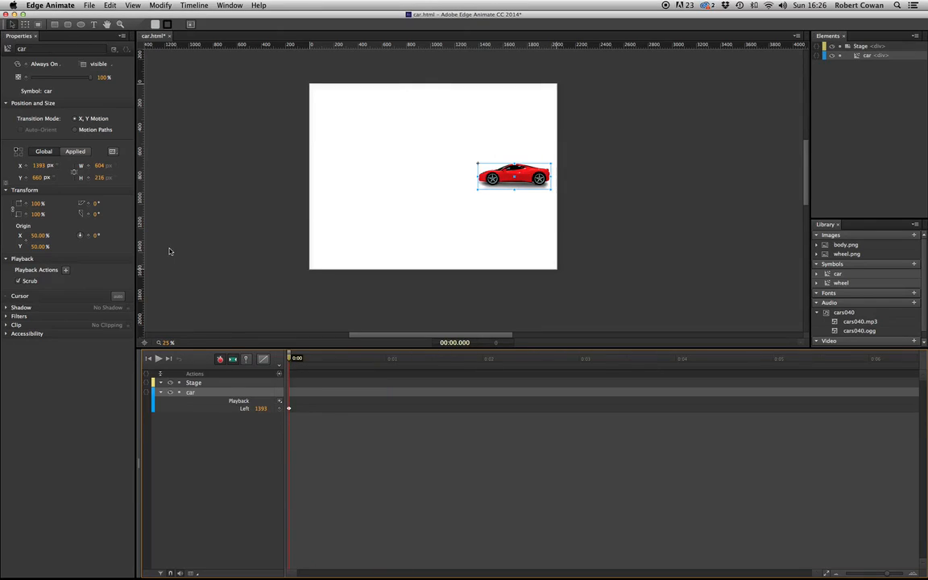
key(super+z)
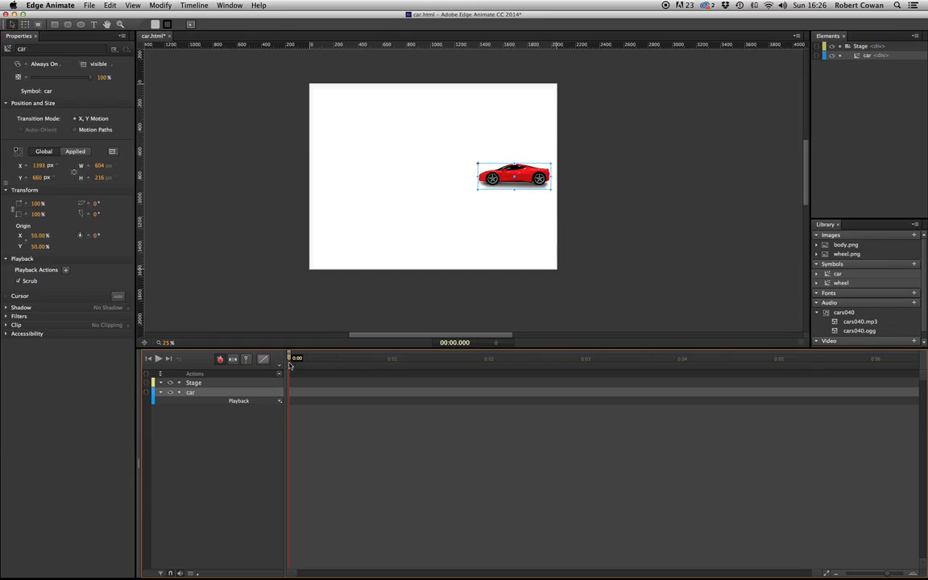
Add X and Y position keyframes for the car at 2 seconds with automatic transitions off, then re-enable Auto-Transition mode.
drag(290, 361, 486, 362)
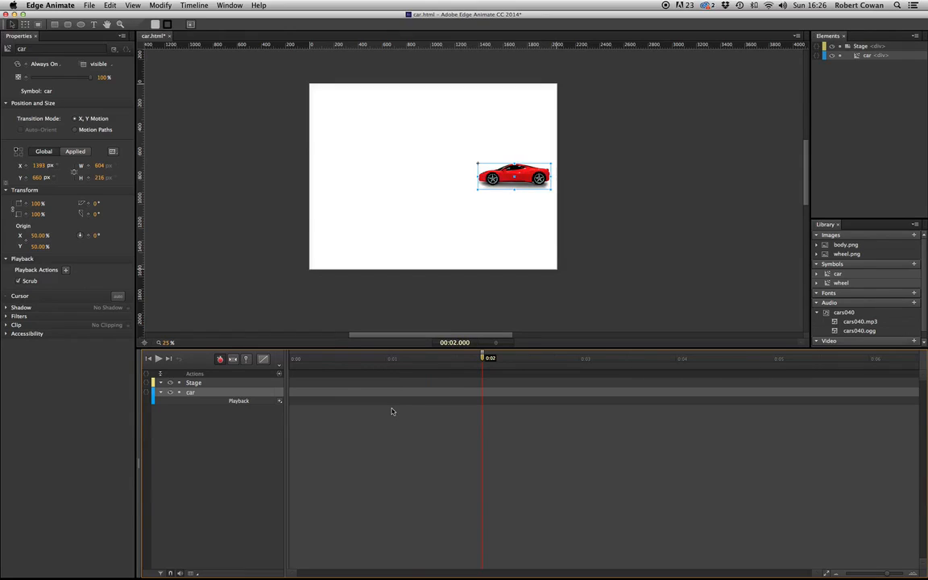
click(25, 165)
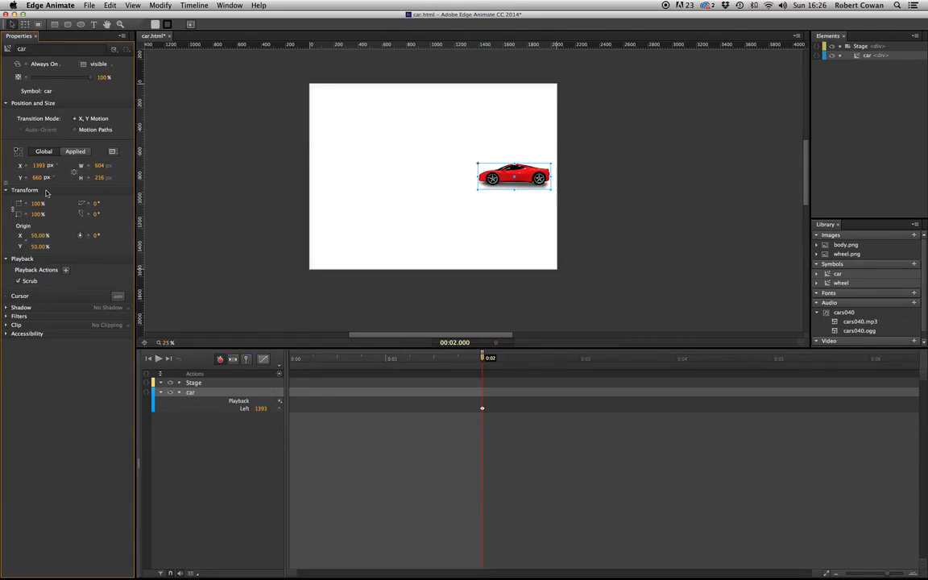
click(25, 178)
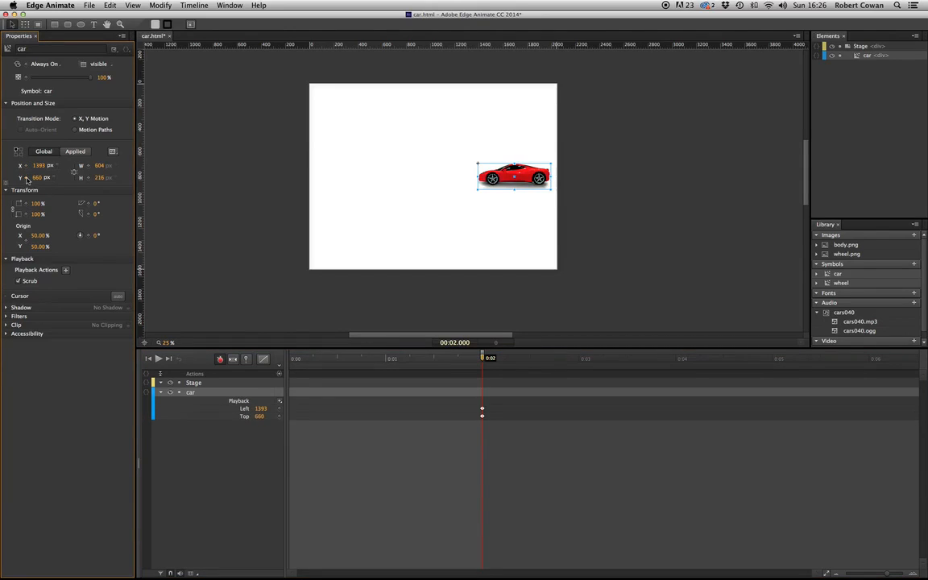
click(232, 360)
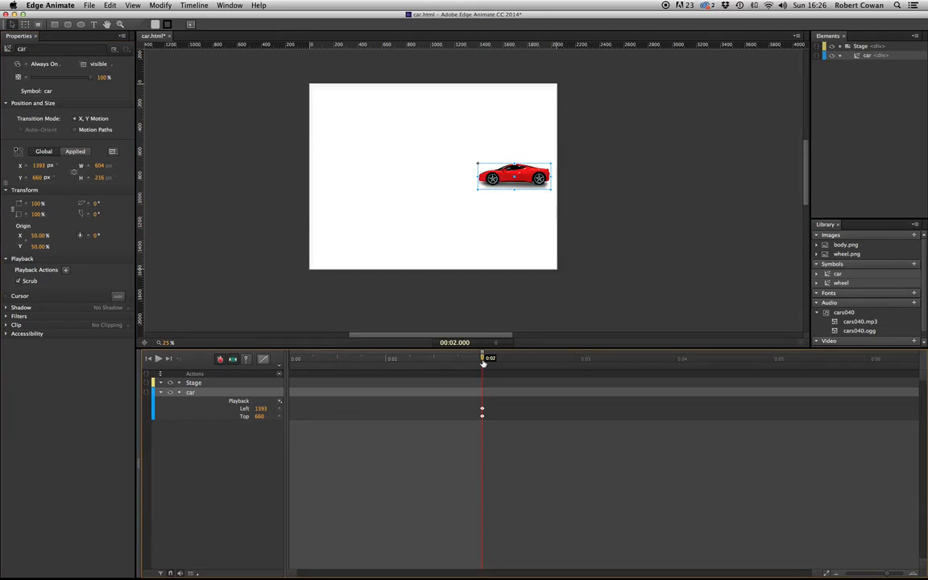
At 3 seconds, move the car horizontally past the stage's left edge to about X -769 px, keeping Y at 660 px.
mouse_move(570, 360)
mouse_down()
mouse_move(592, 367)
mouse_move(577, 365)
mouse_up()
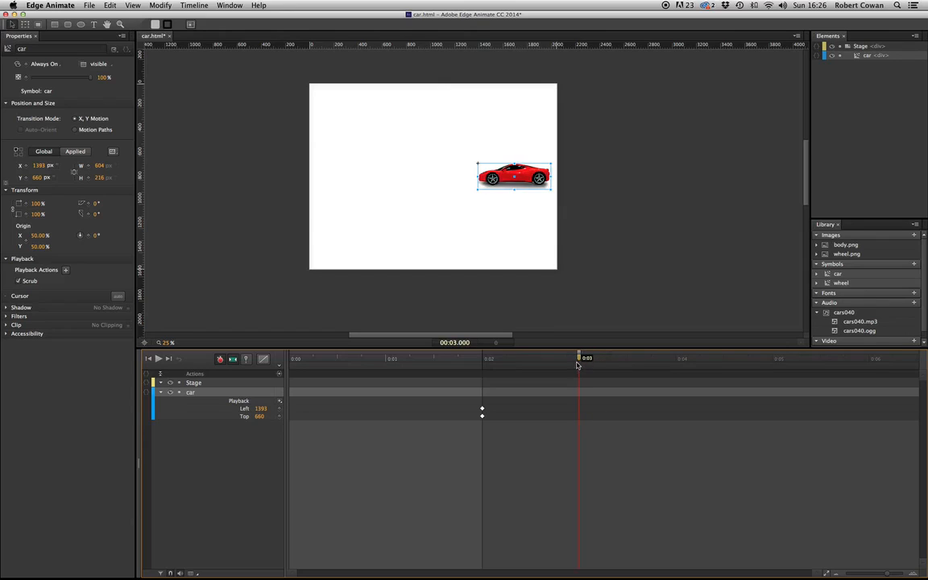
drag(505, 175, 258, 178)
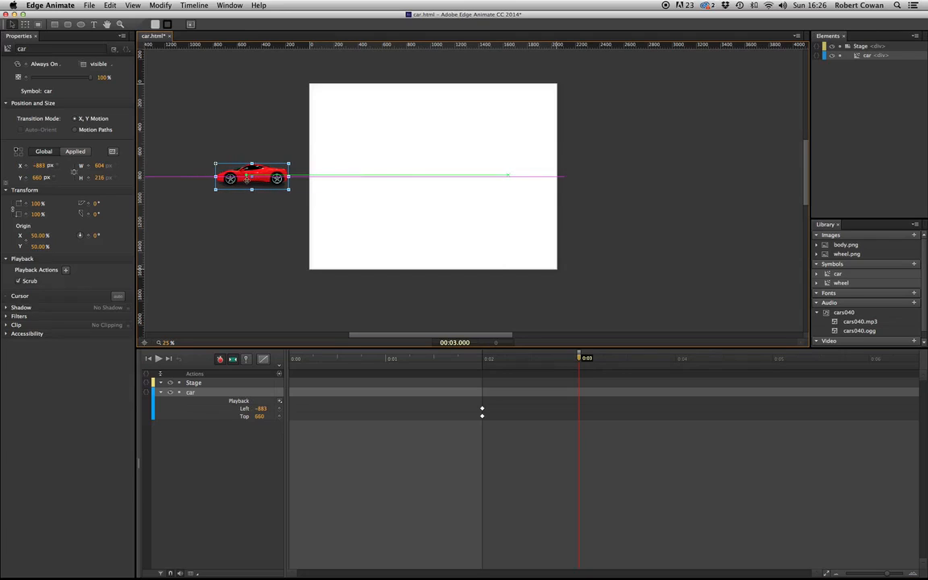
click(256, 271)
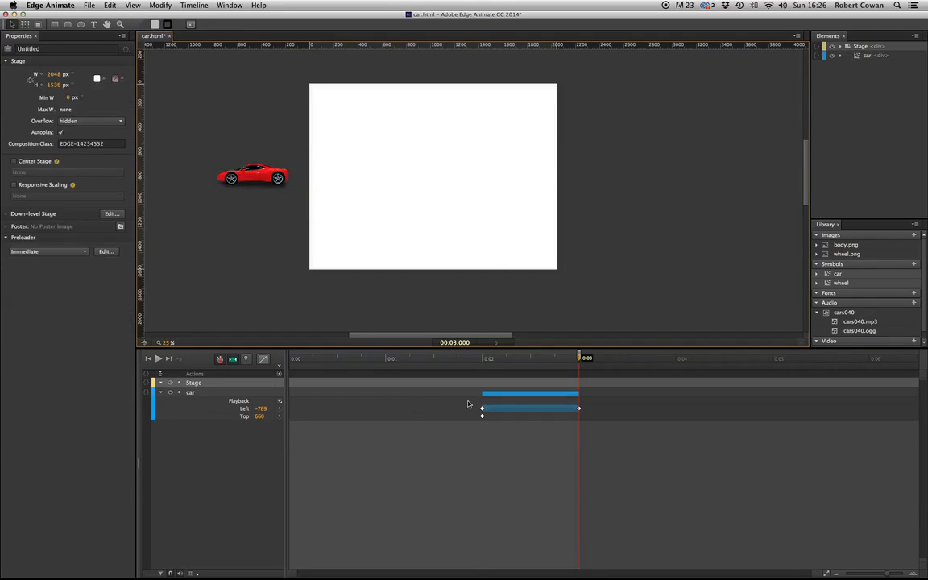
Apply Ease In Quad easing to the car's horizontal position transition between 2 and 3 seconds.
click(510, 409)
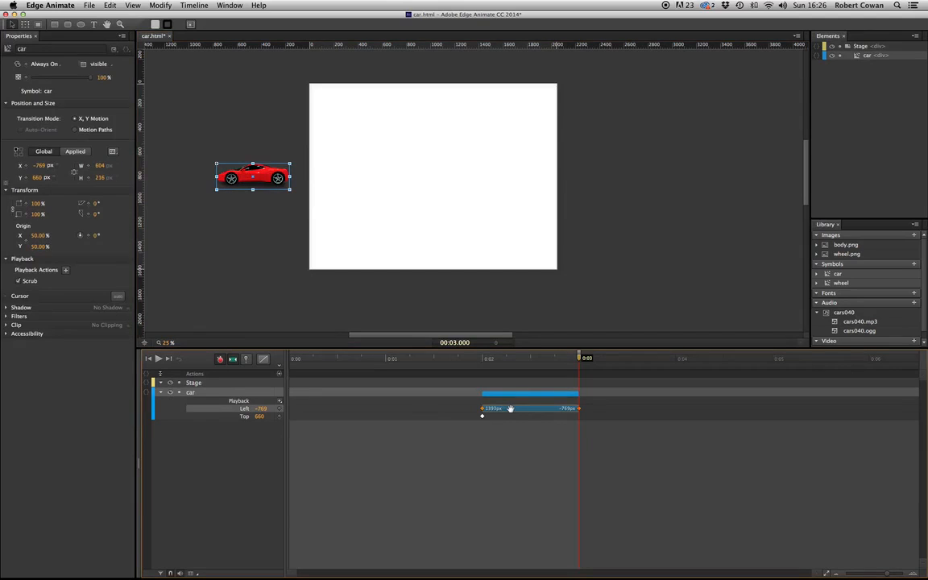
click(263, 360)
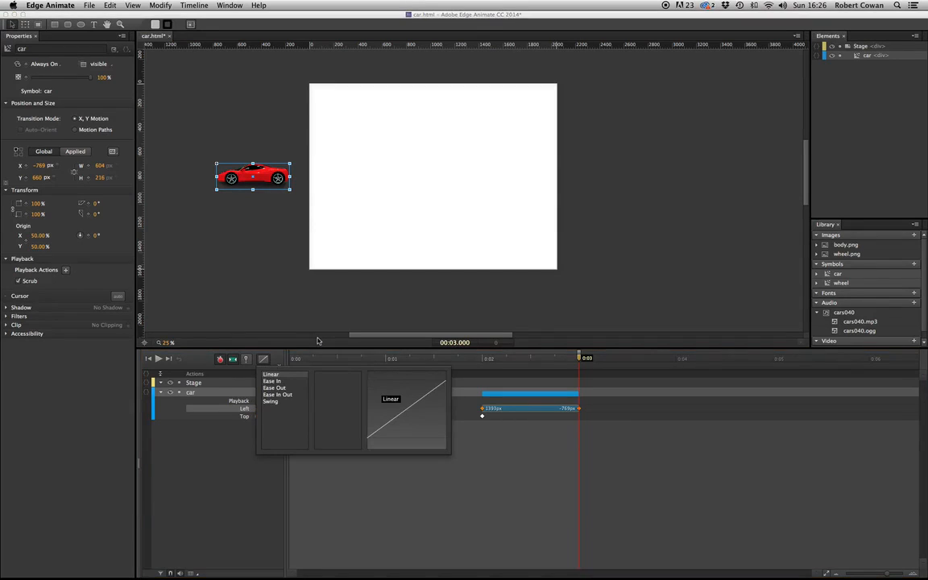
click(273, 382)
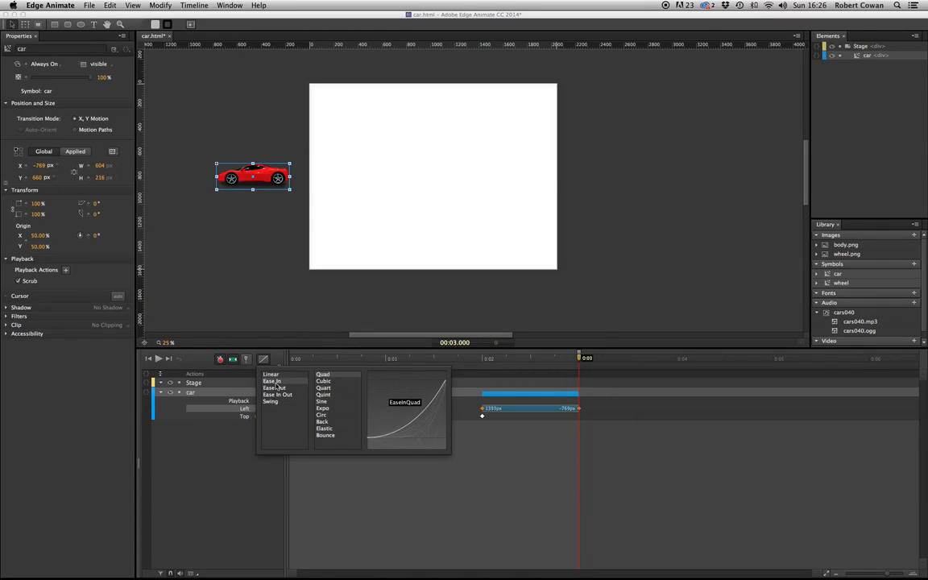
click(647, 225)
Preview the car driving off the stage in the browser and return to Edge Animate.
key(super+Return)
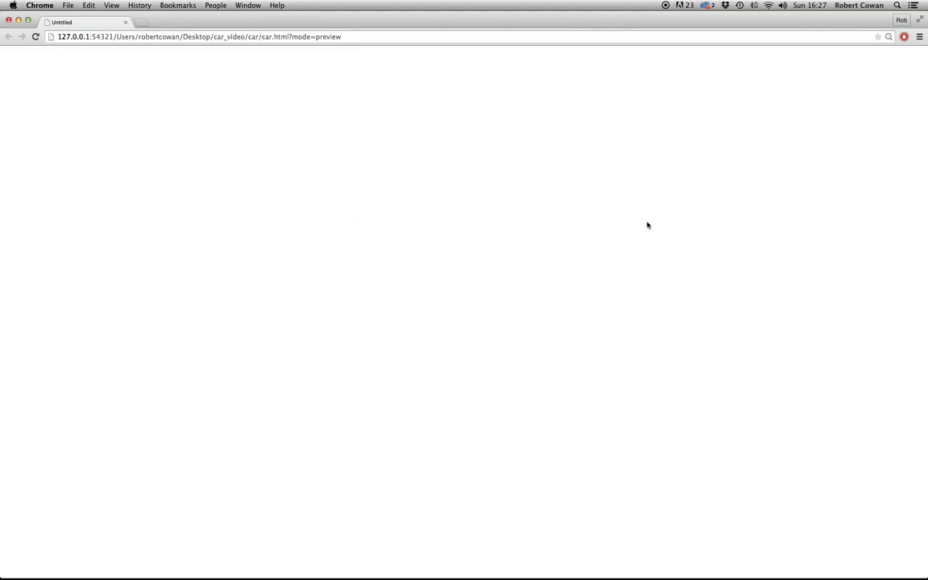
key(super+Tab)
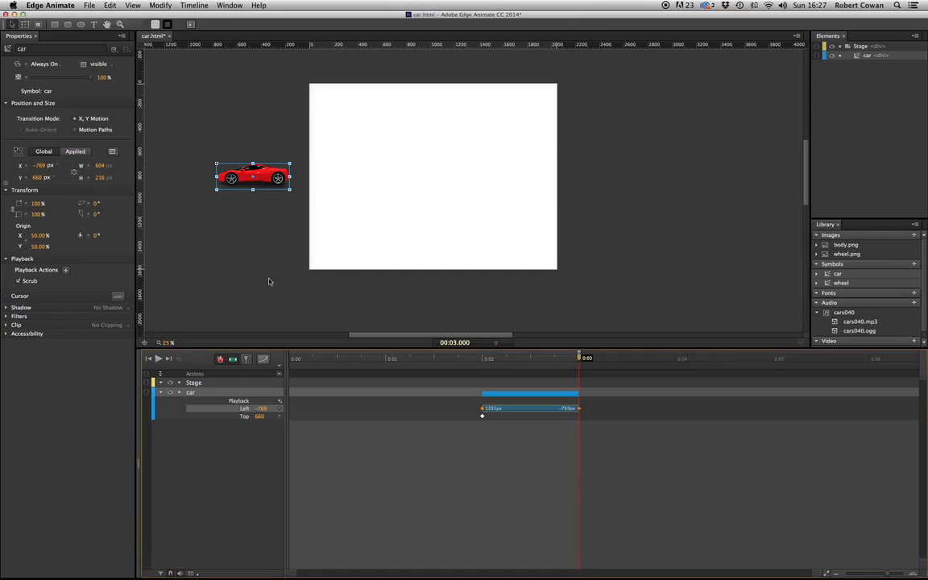
click(173, 180)
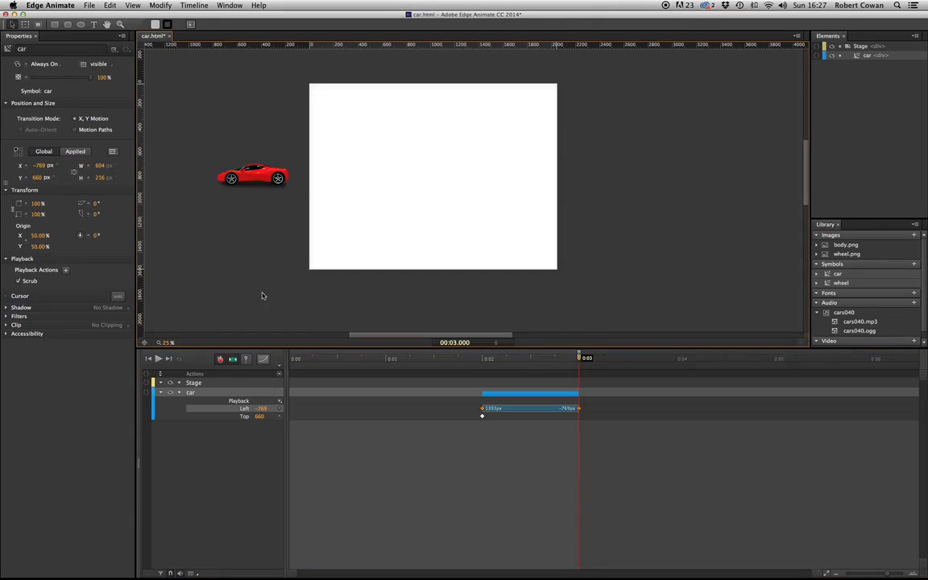
Return the playhead to 0:00 and open the car symbol for editing.
drag(578, 357, 193, 304)
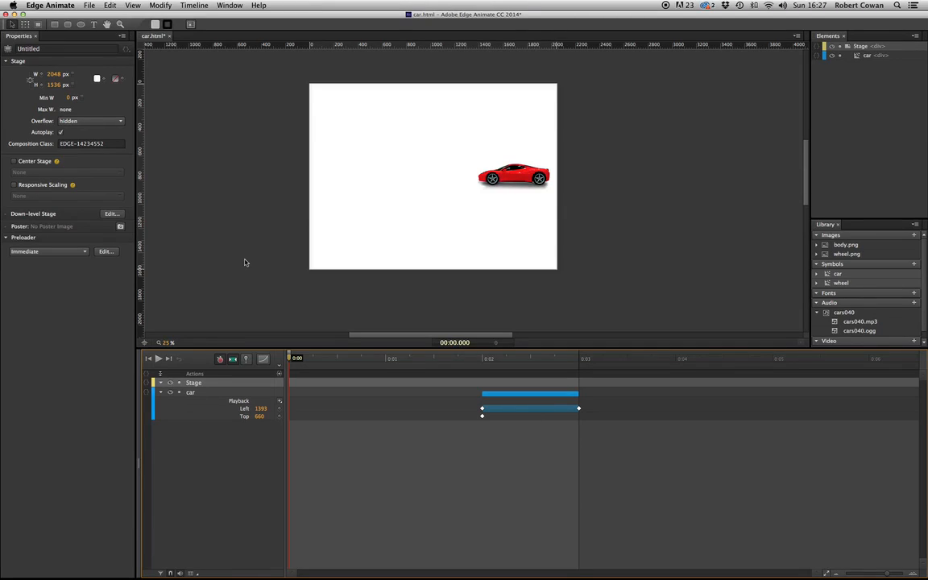
scroll(369, 282, up, 5)
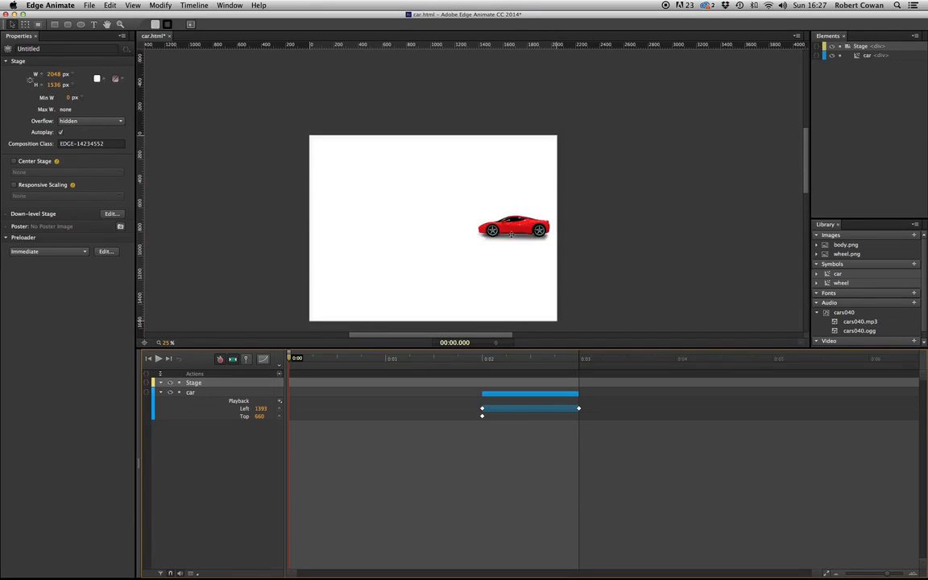
click(511, 232)
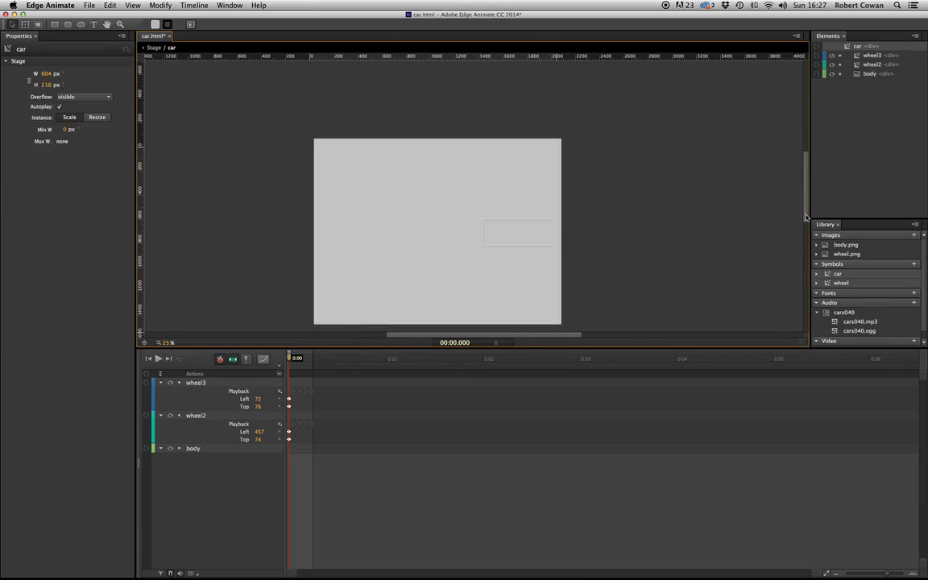
Add the cars040 audio to the car symbol and enable its Autoplay option.
scroll(806, 216, down, 5)
scroll(803, 209, up, 3)
scroll(802, 209, up, 1)
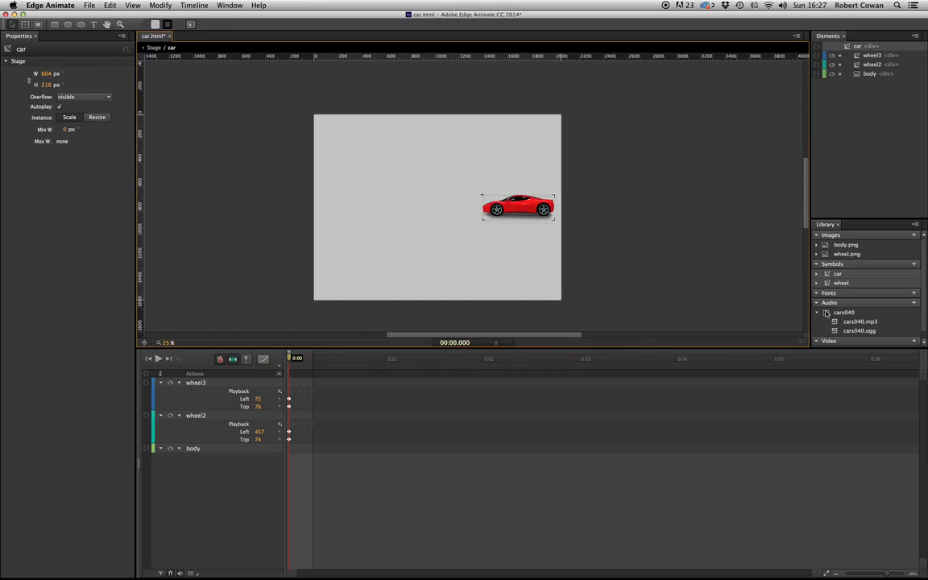
drag(826, 313, 383, 239)
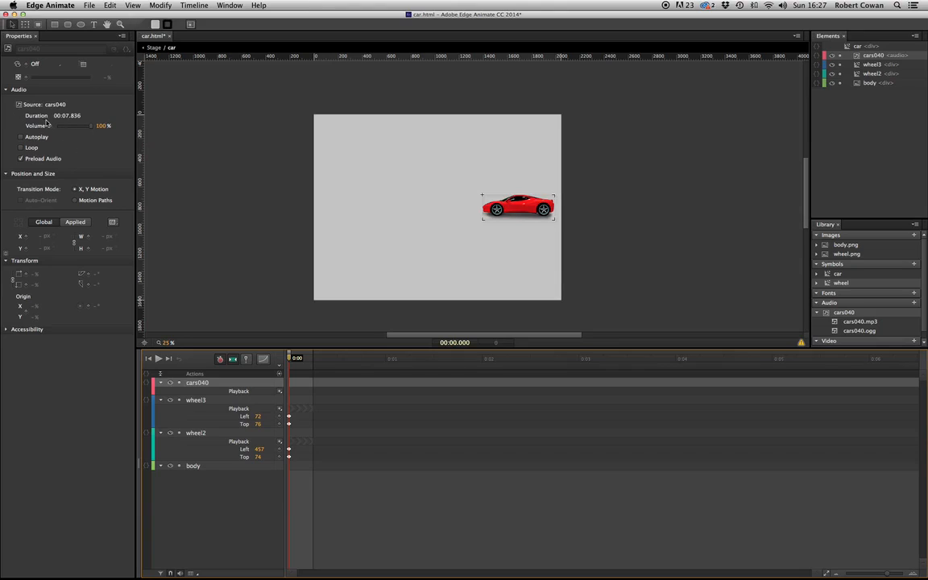
click(20, 137)
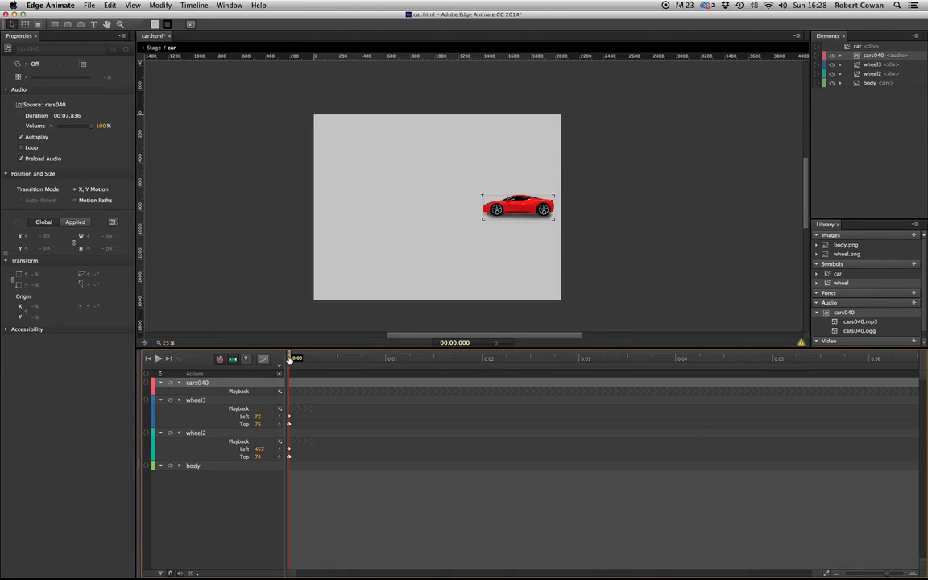
Fade the cars040 audio volume from 100% at 3 seconds to 0% at the clip's end, 7.837 seconds.
drag(592, 373, 583, 371)
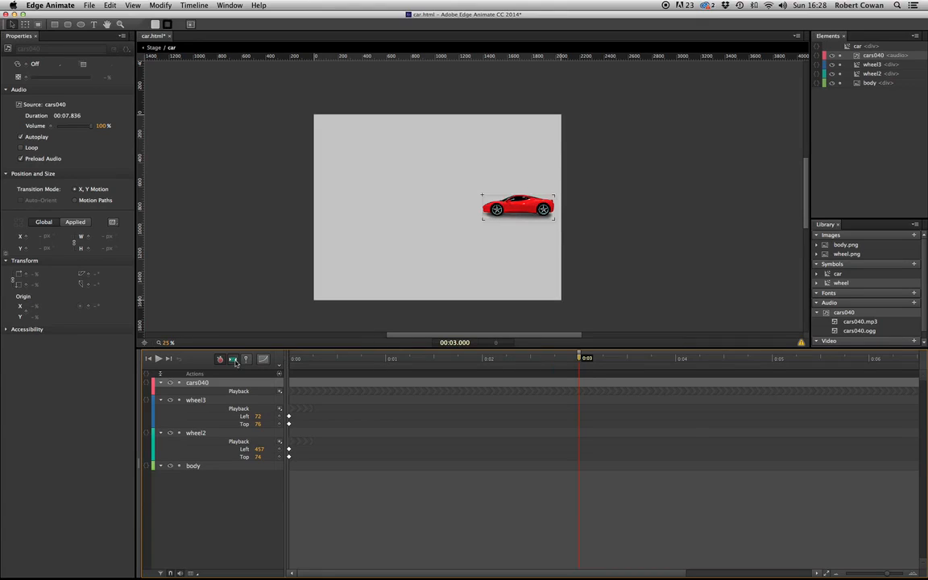
click(50, 127)
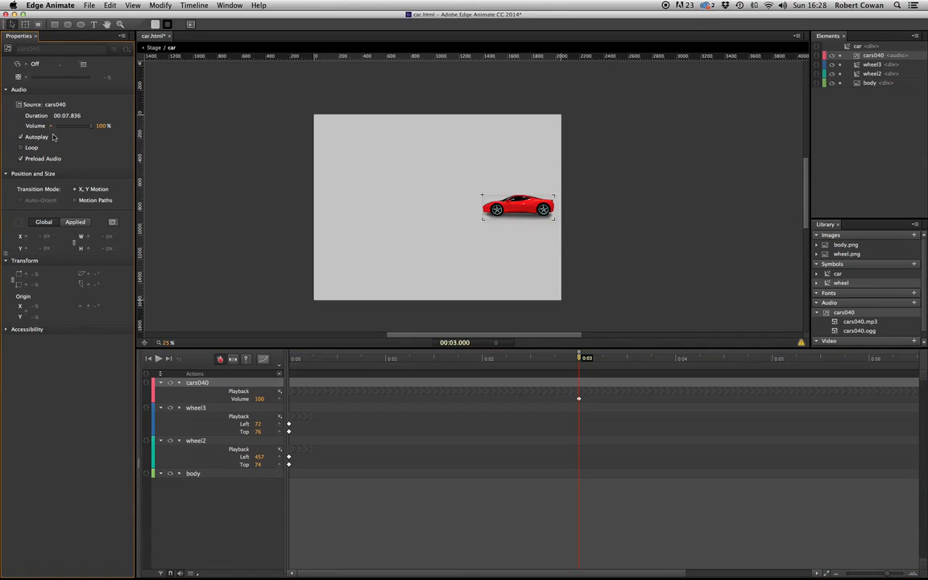
drag(887, 574, 879, 575)
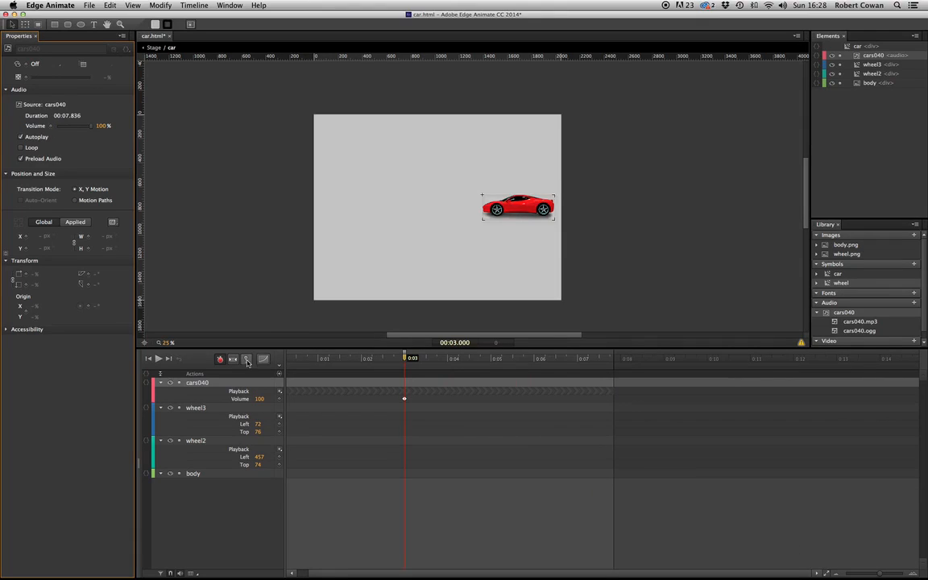
drag(404, 360, 605, 374)
drag(606, 374, 620, 379)
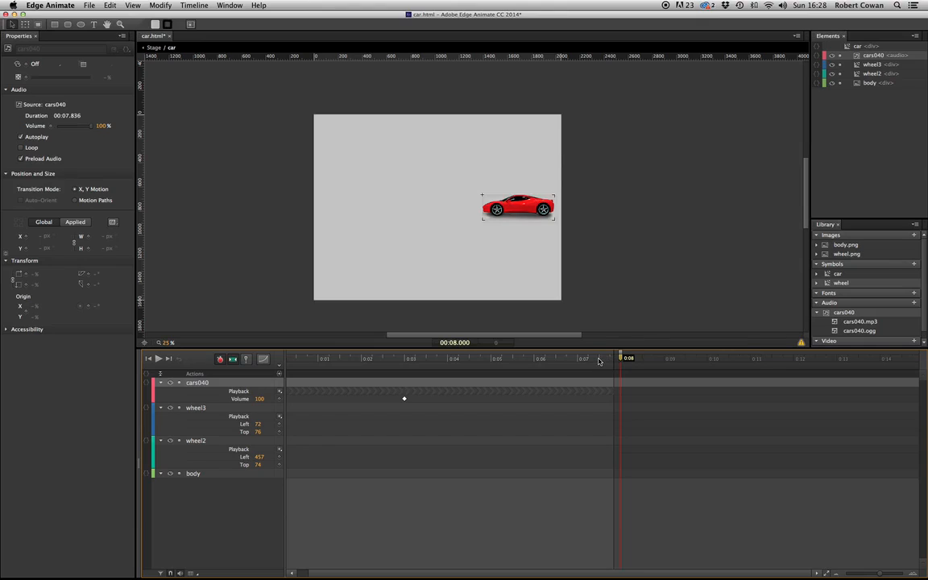
mouse_move(621, 360)
mouse_down()
mouse_move(609, 359)
mouse_move(630, 361)
mouse_move(614, 360)
mouse_up()
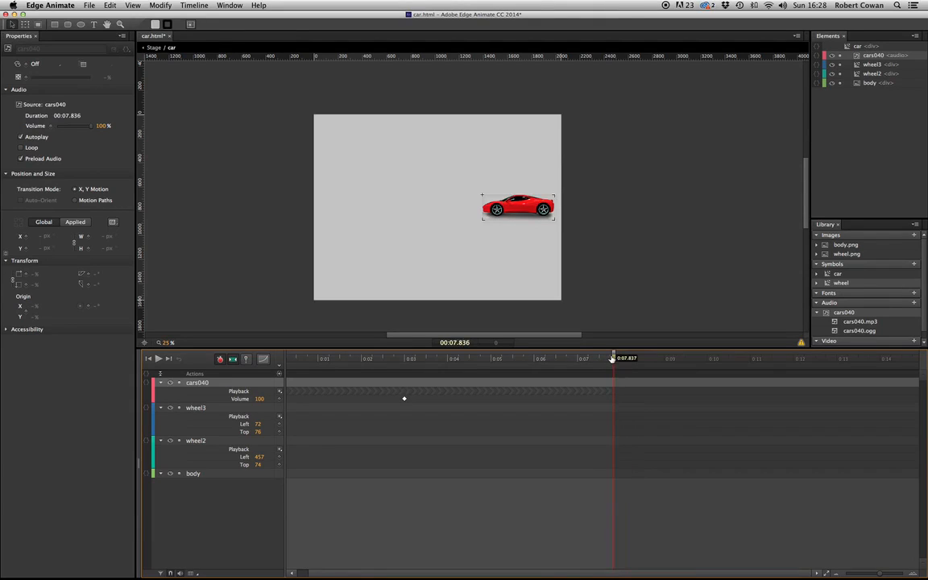
click(261, 398)
text(0)
key(Return)
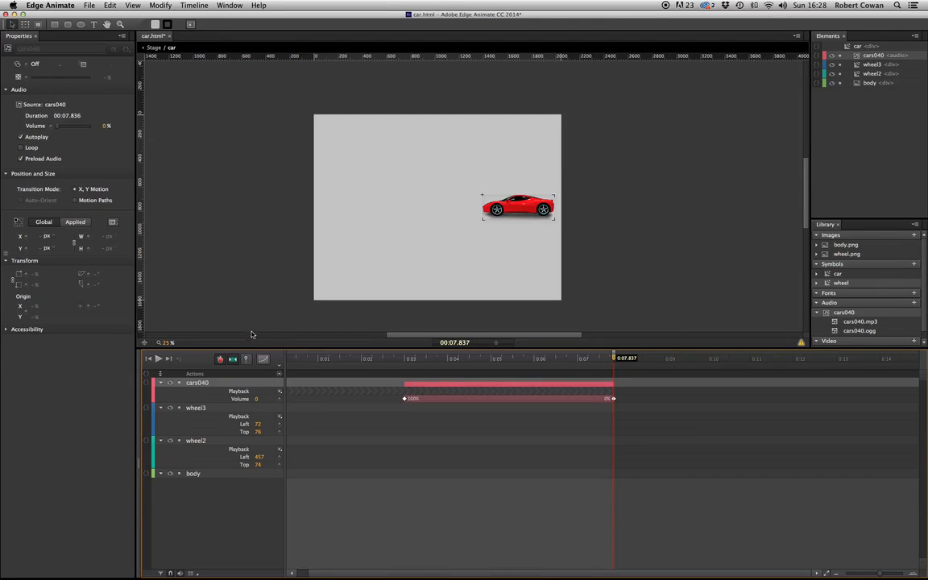
Preview the animation with its engine sound in the browser and return to the main Stage with nothing selected.
click(247, 296)
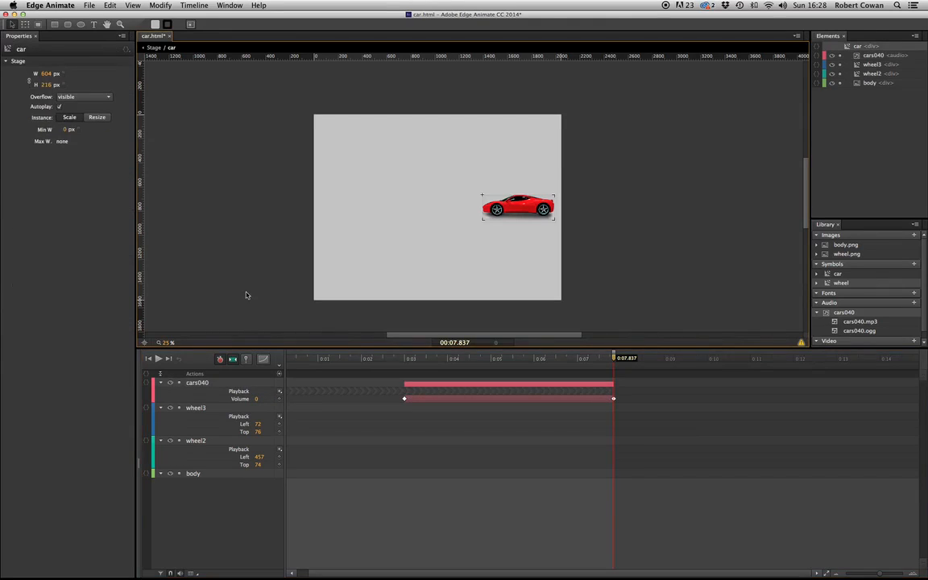
key(super+Return)
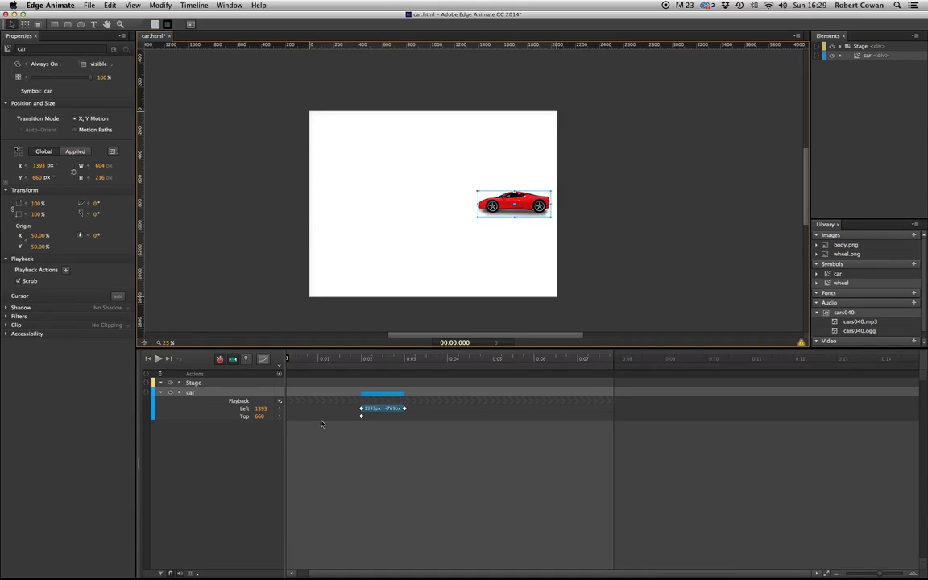
click(193, 193)
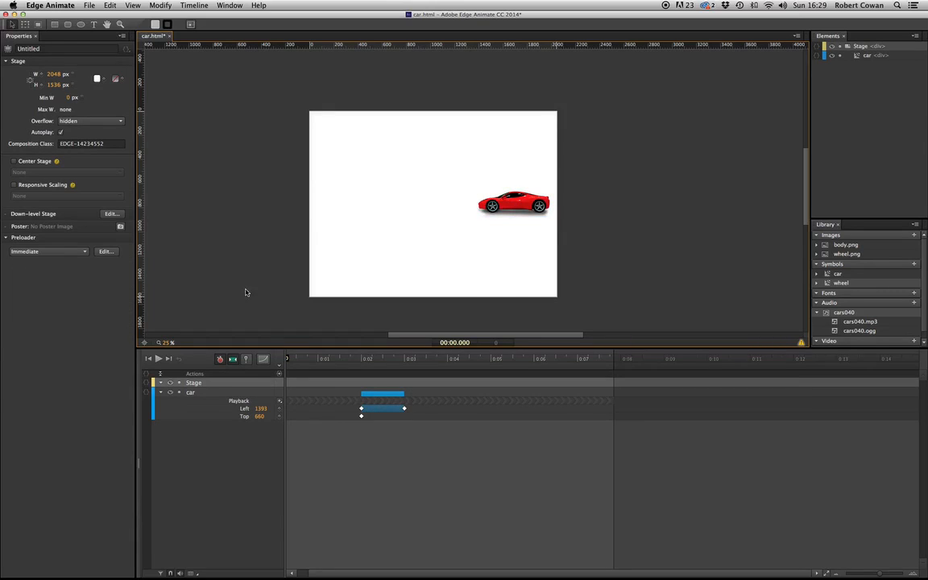
Add a timeline trigger at 0 ms that stops playback of the Stage.
drag(864, 571, 877, 575)
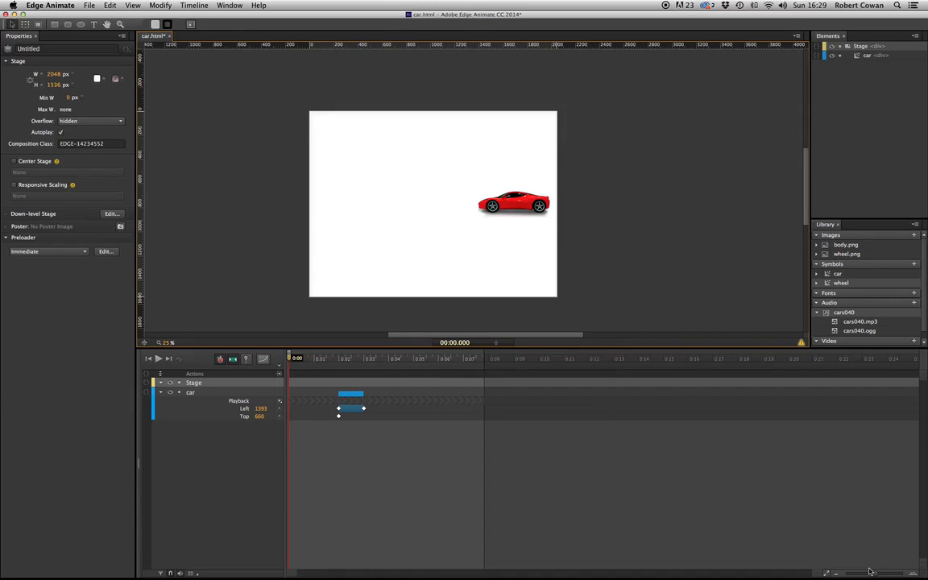
mouse_move(876, 574)
mouse_down()
mouse_move(866, 574)
mouse_move(886, 573)
mouse_up()
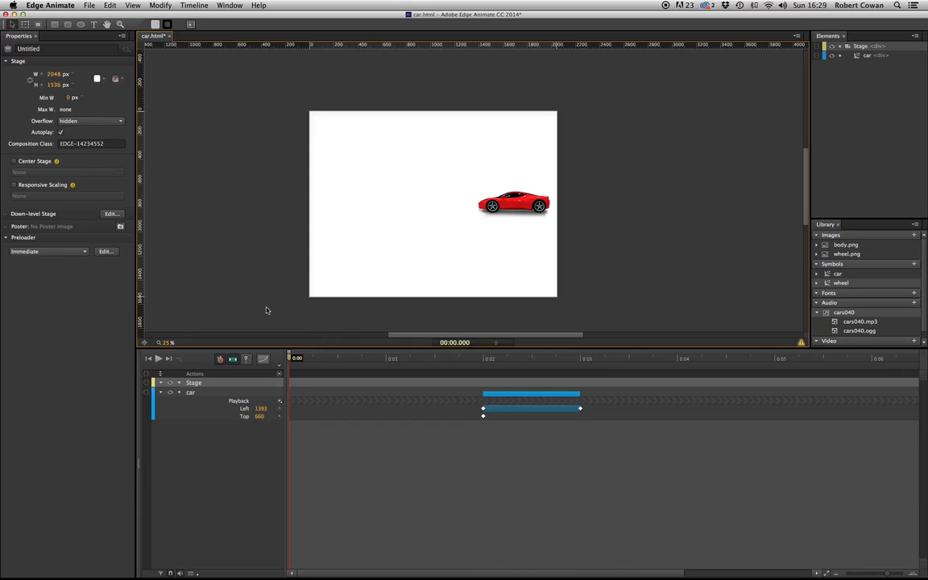
click(280, 375)
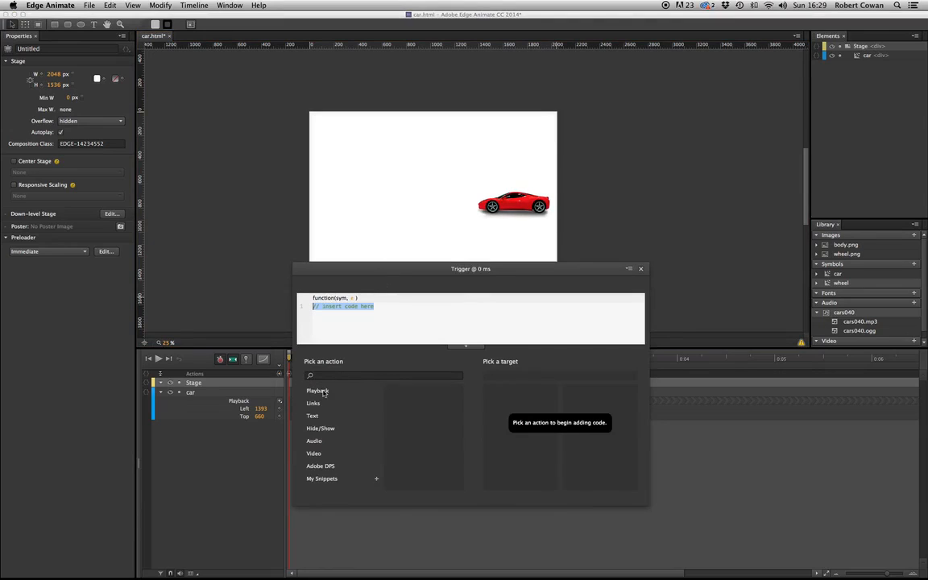
click(320, 390)
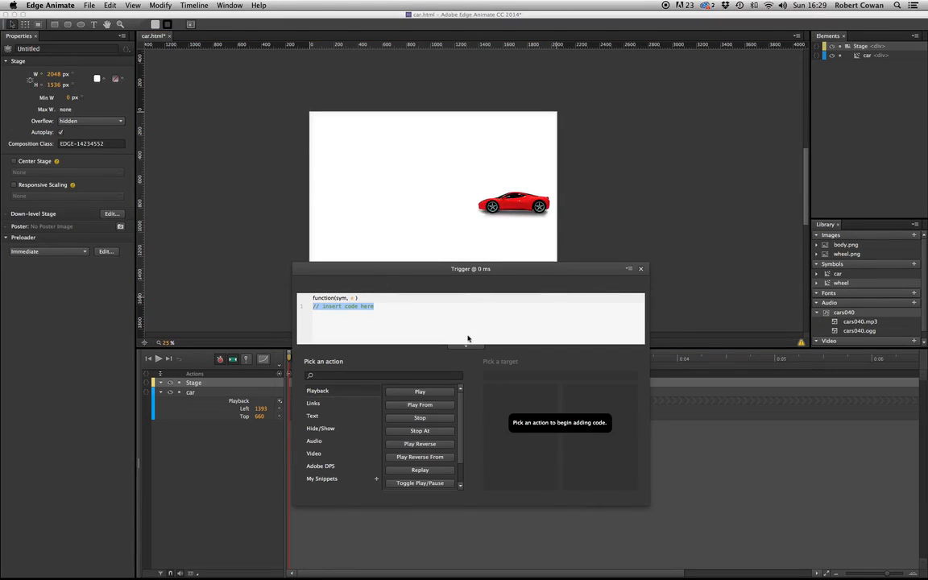
click(417, 420)
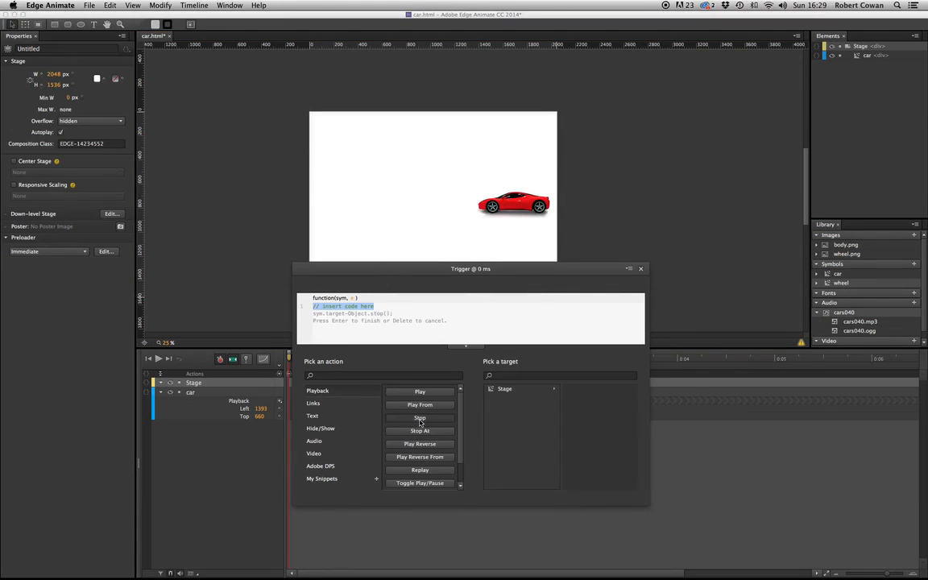
click(504, 389)
drag(404, 269, 674, 72)
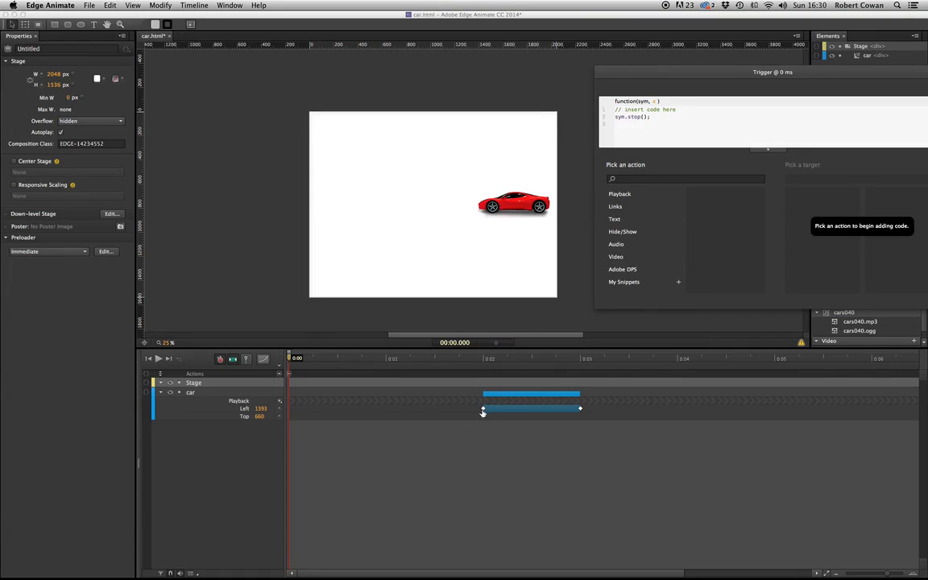
Add a Stop action for the car symbol's wheel3 to the trigger at 0 ms.
drag(601, 72, 464, 135)
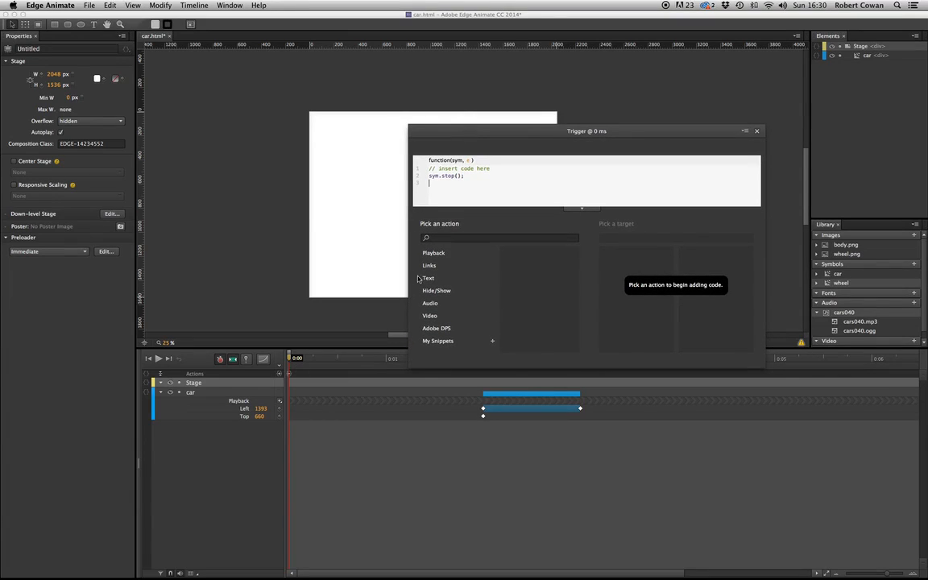
click(434, 254)
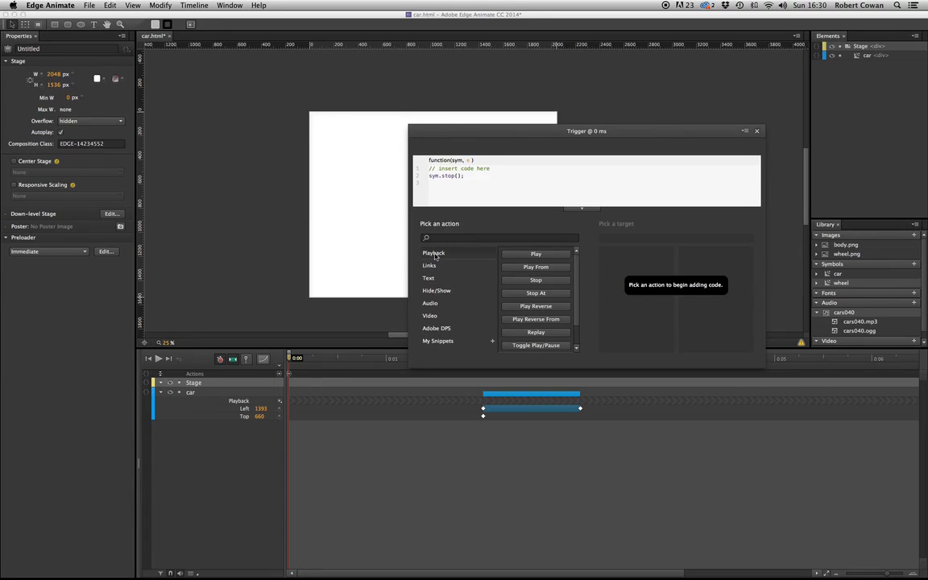
click(536, 279)
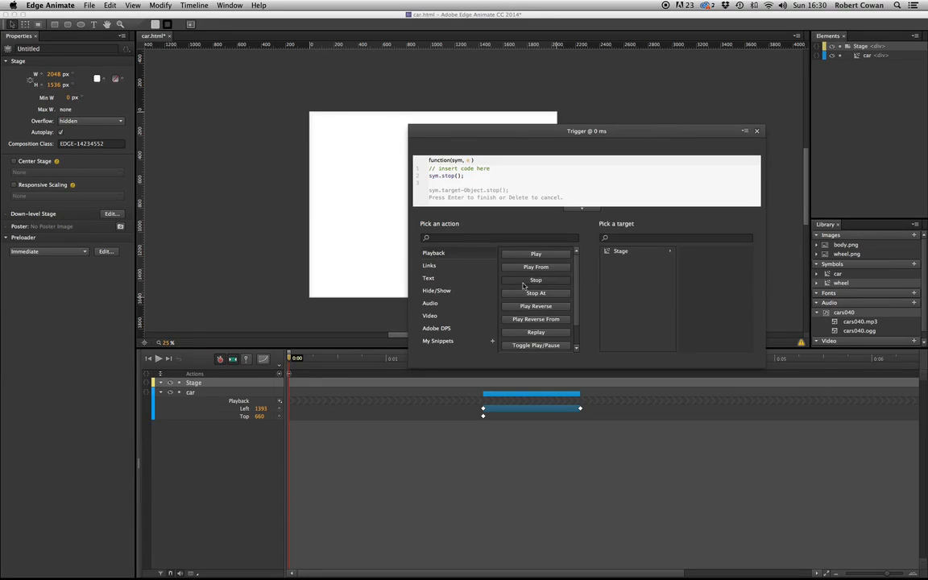
click(614, 251)
click(698, 251)
click(700, 252)
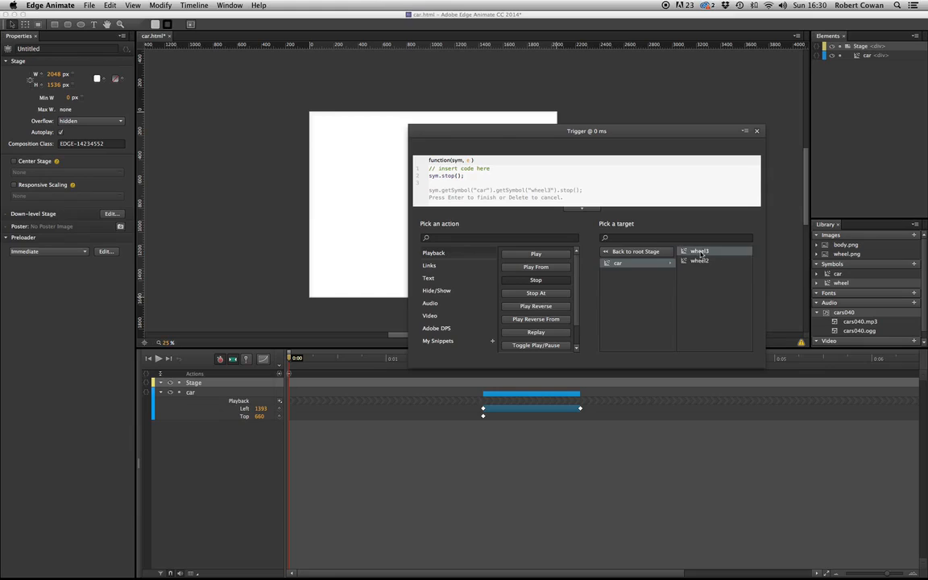
Add a Stop action for the car symbol's wheel2 to the same trigger and review the code.
click(433, 253)
click(536, 279)
click(617, 251)
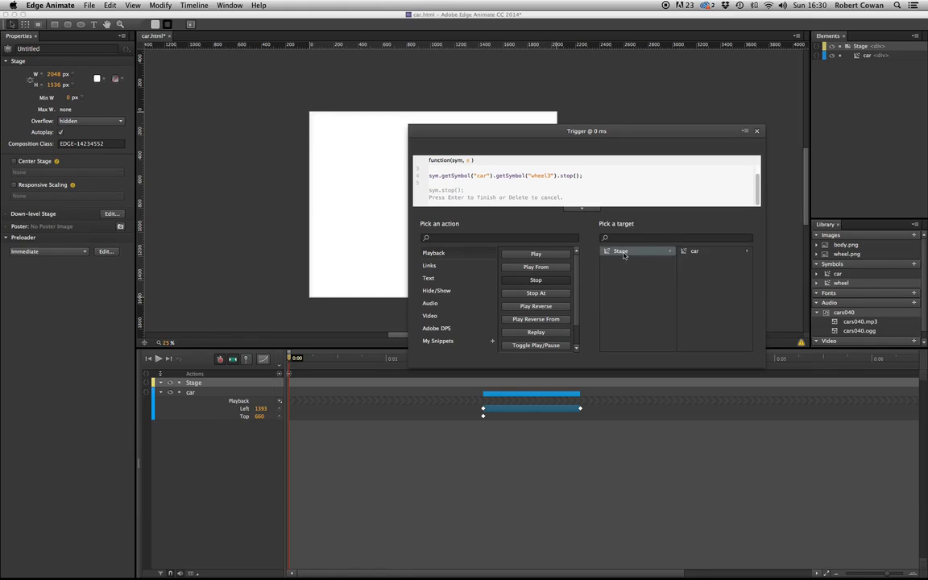
click(695, 251)
click(699, 261)
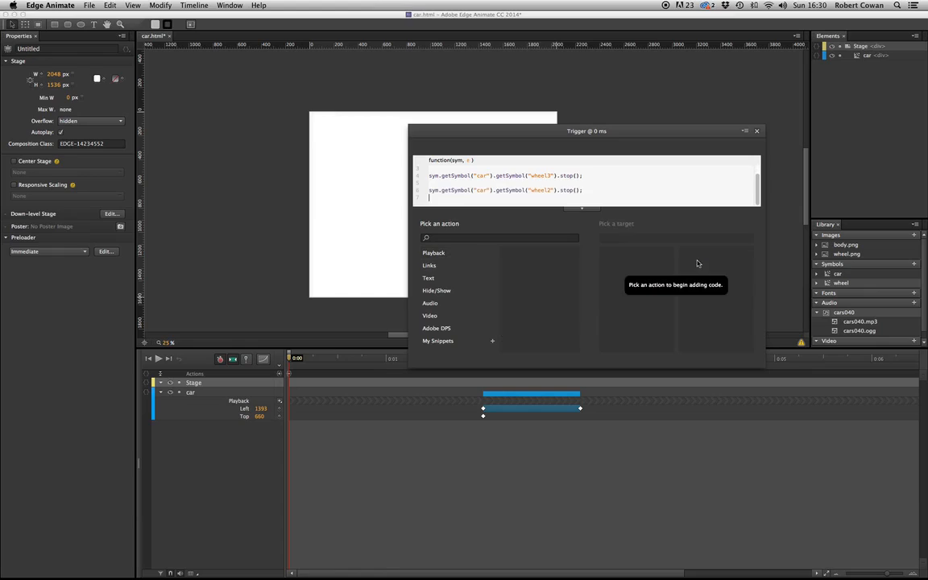
drag(756, 186, 757, 180)
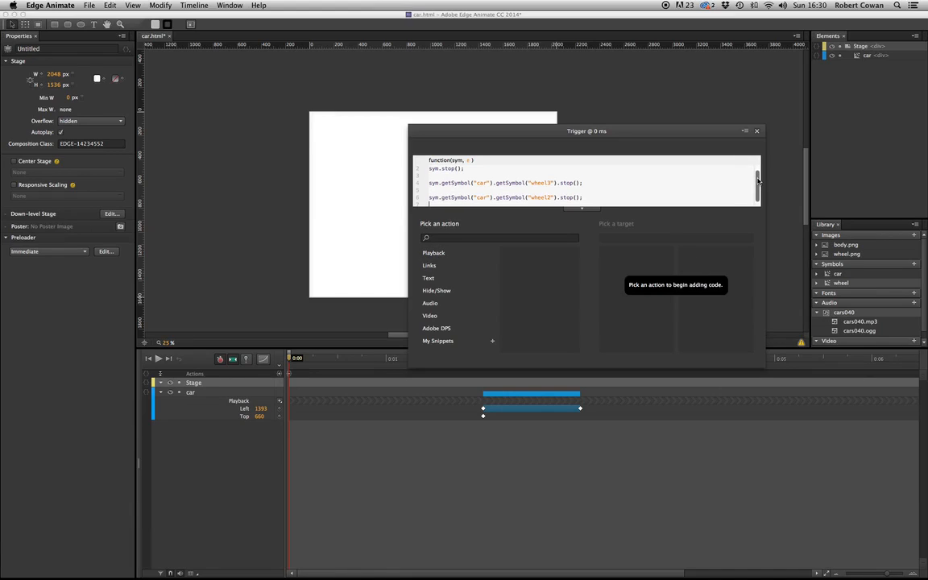
drag(757, 185, 757, 188)
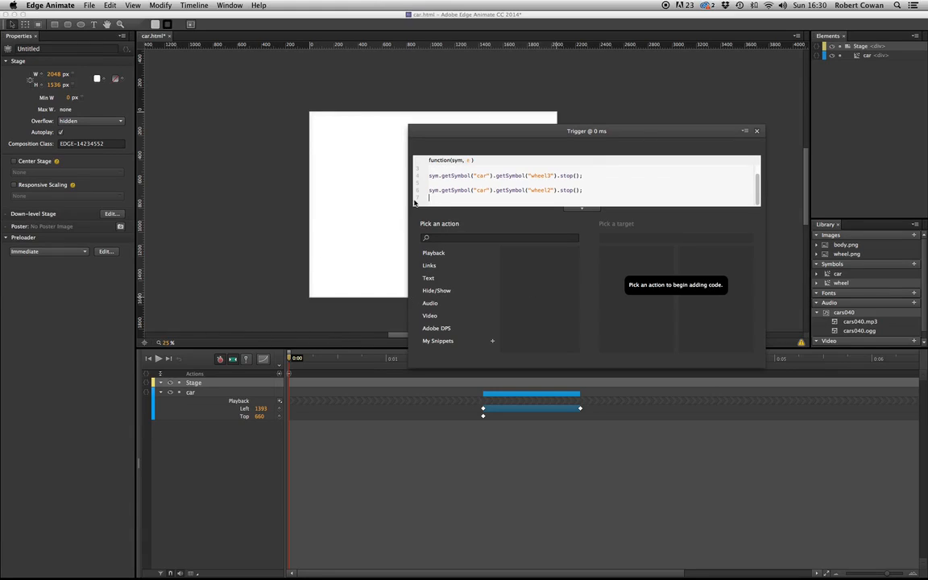
Add a Pause Audio action for the car symbol's cars040 track to the trigger and close the code window.
click(431, 303)
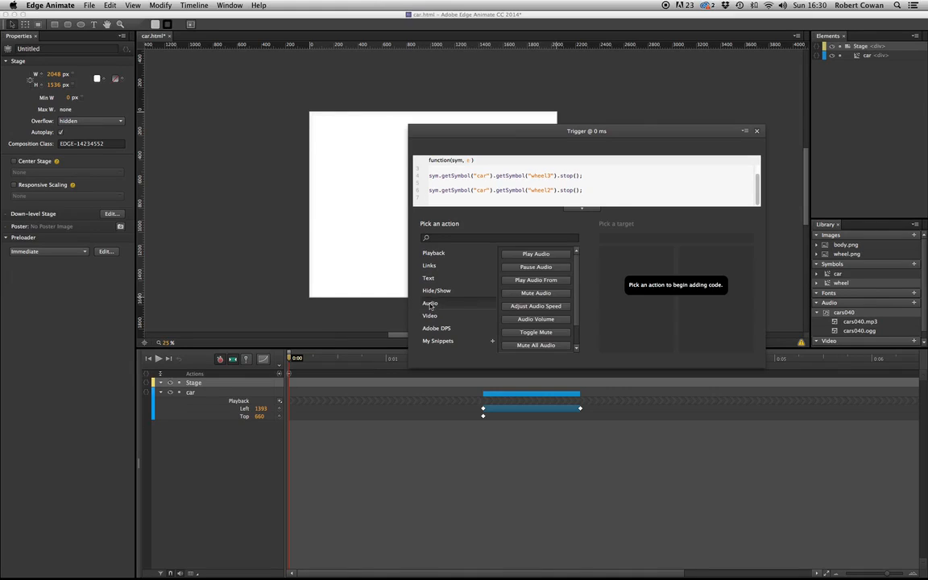
click(530, 268)
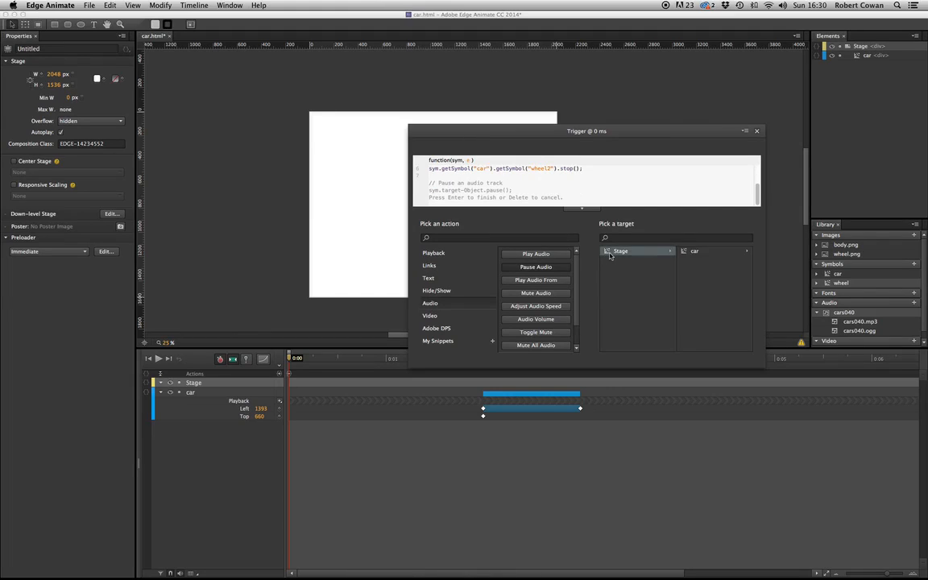
click(687, 251)
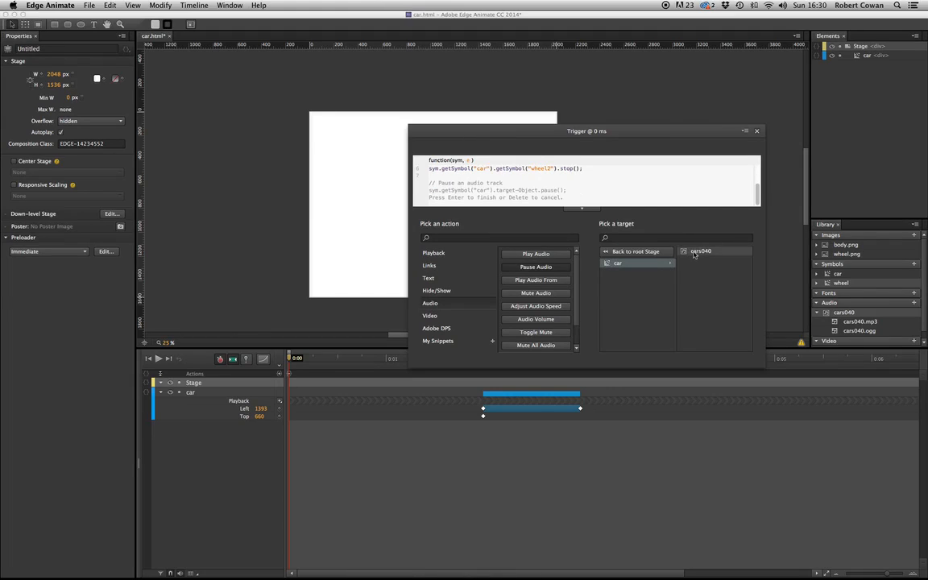
click(697, 251)
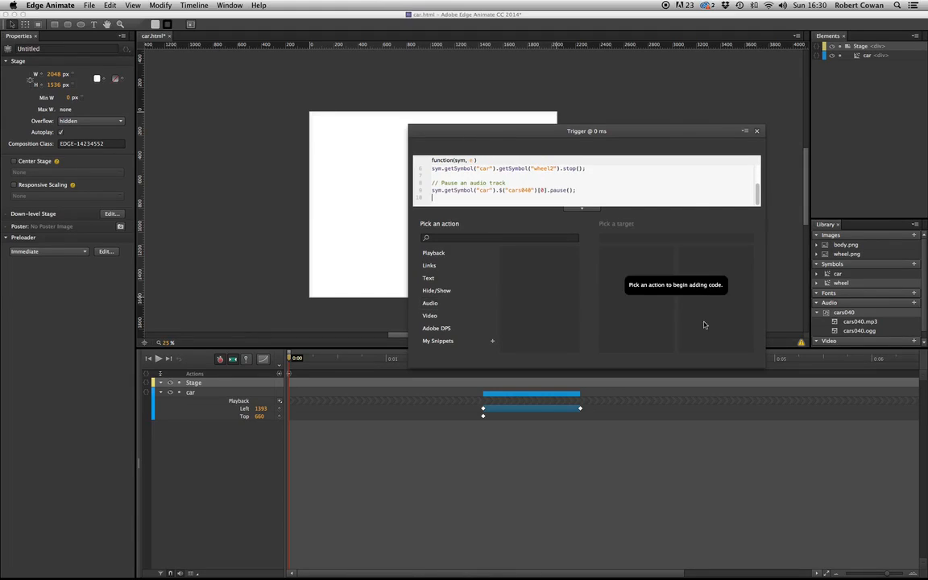
click(756, 131)
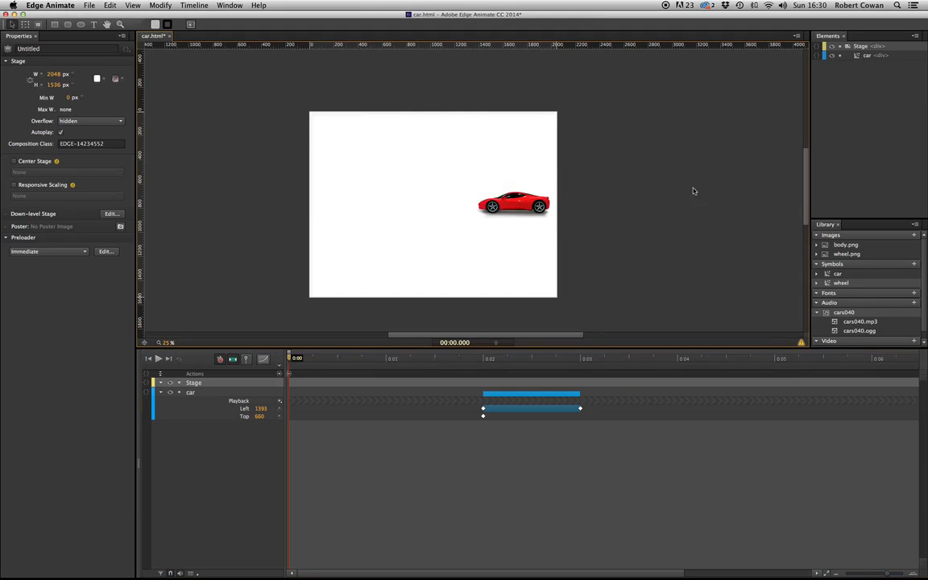
Preview the composition in the browser to check the stopped car, wheels and sound, and return to the Stage.
key(super+Return)
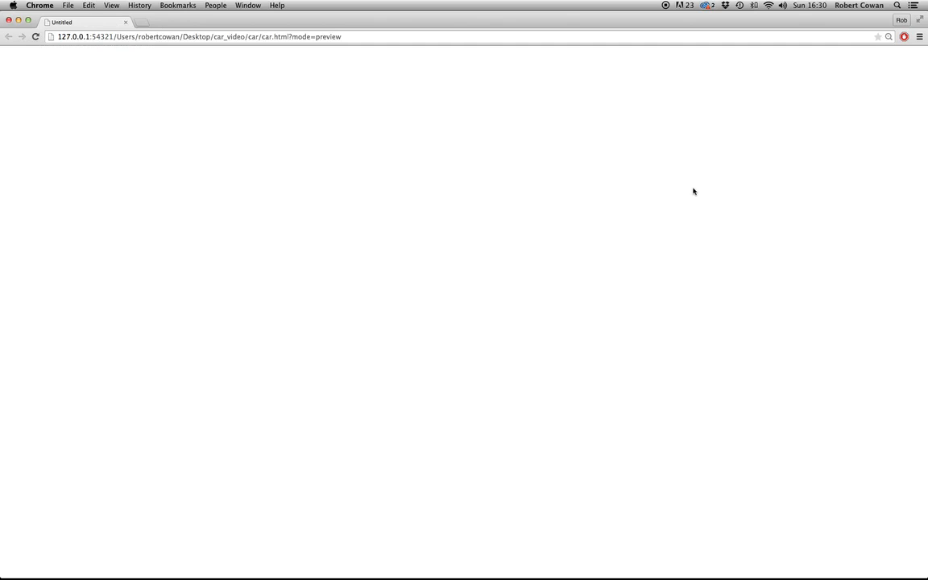
key(XF86AudioRaiseVolume)
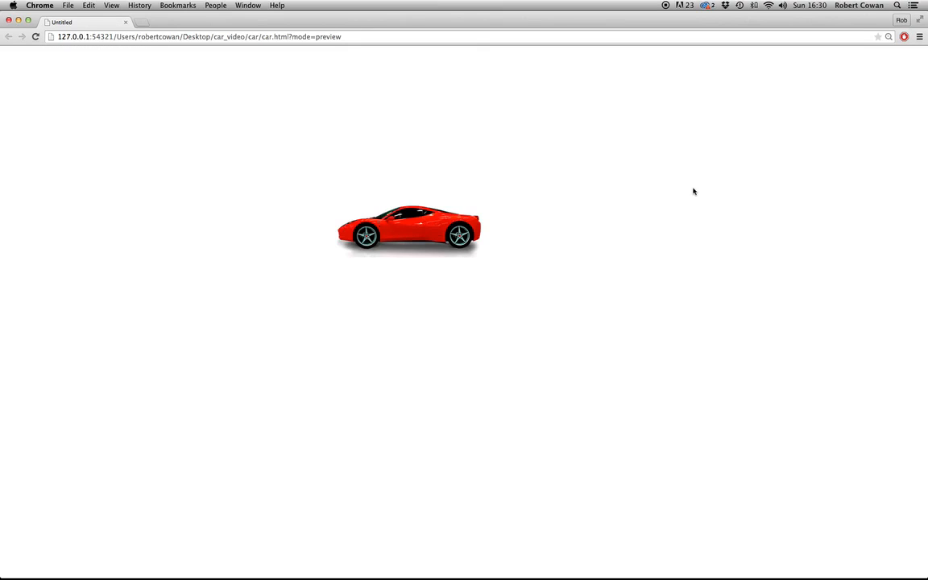
click(9, 19)
click(220, 173)
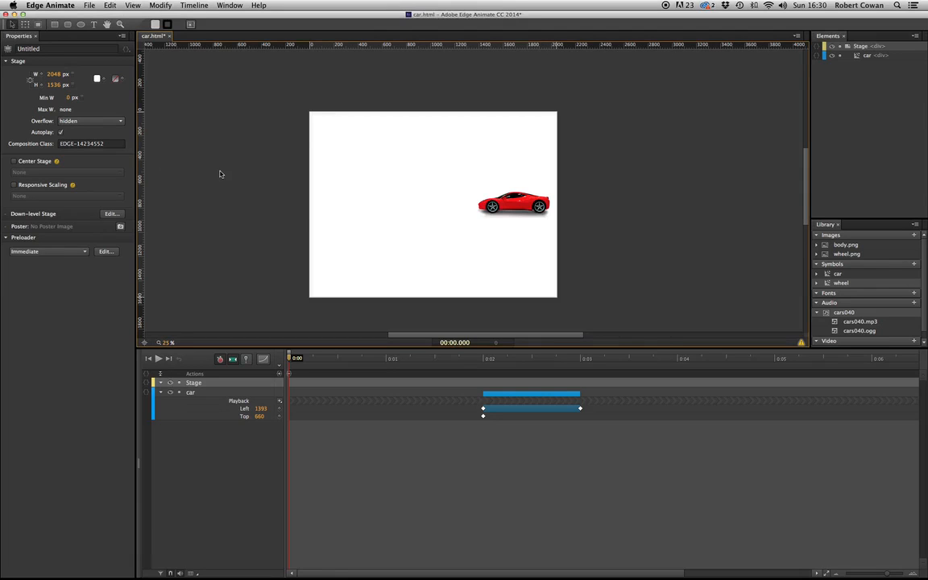
scroll(220, 172, up, 3)
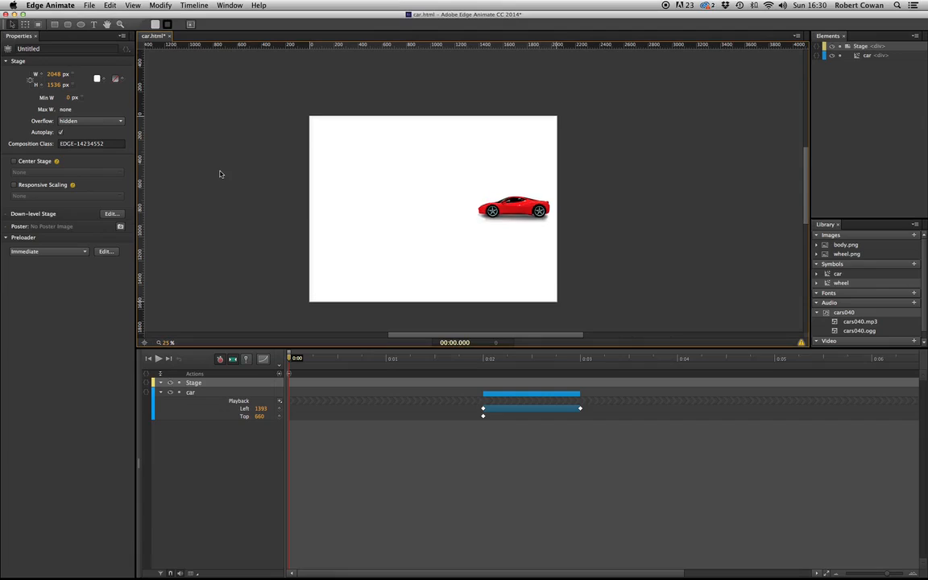
scroll(420, 264, right, 2)
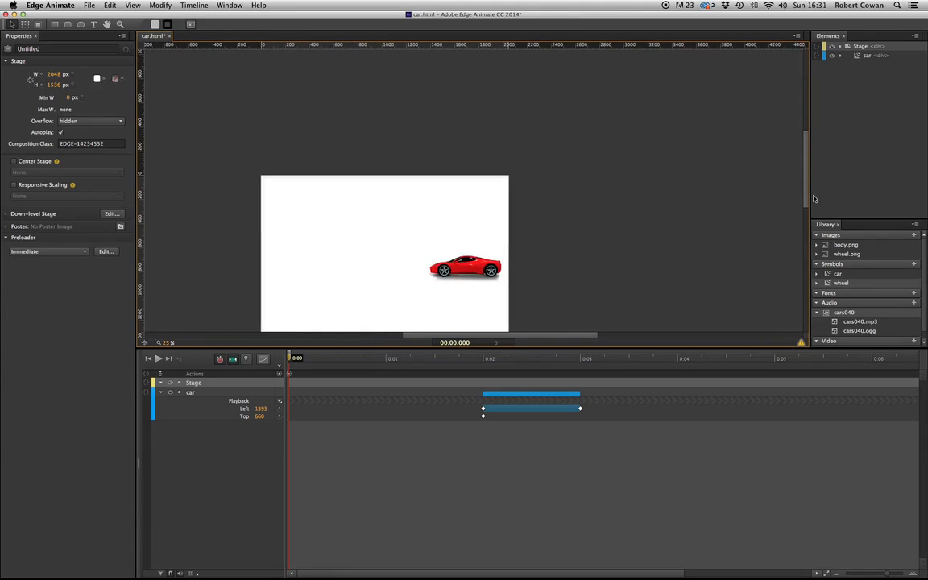
drag(806, 195, 807, 216)
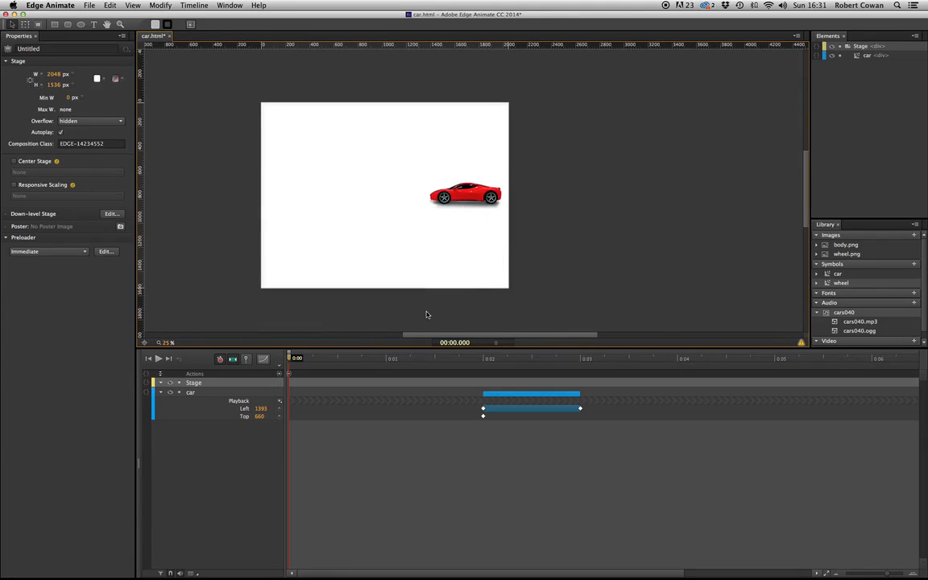
drag(451, 335, 427, 336)
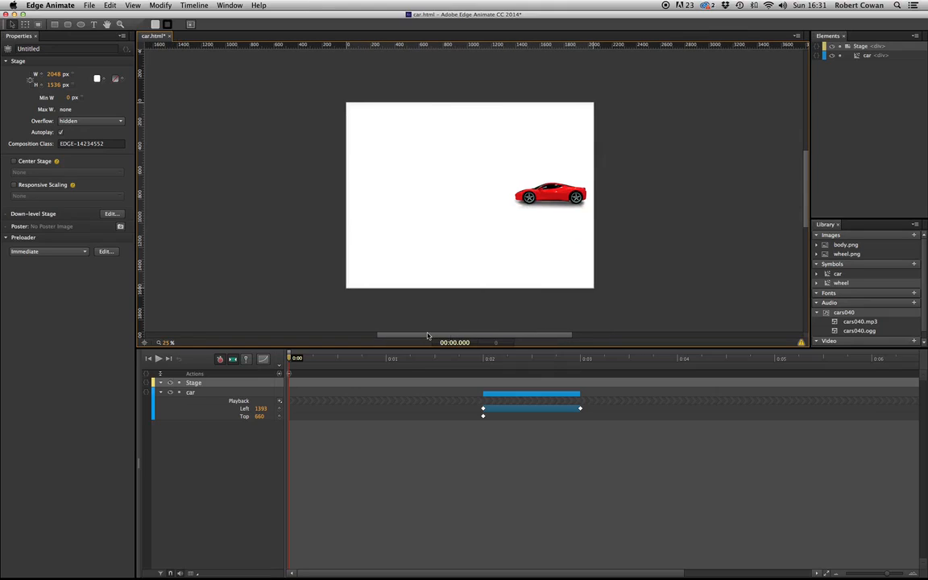
scroll(428, 336, up, 1)
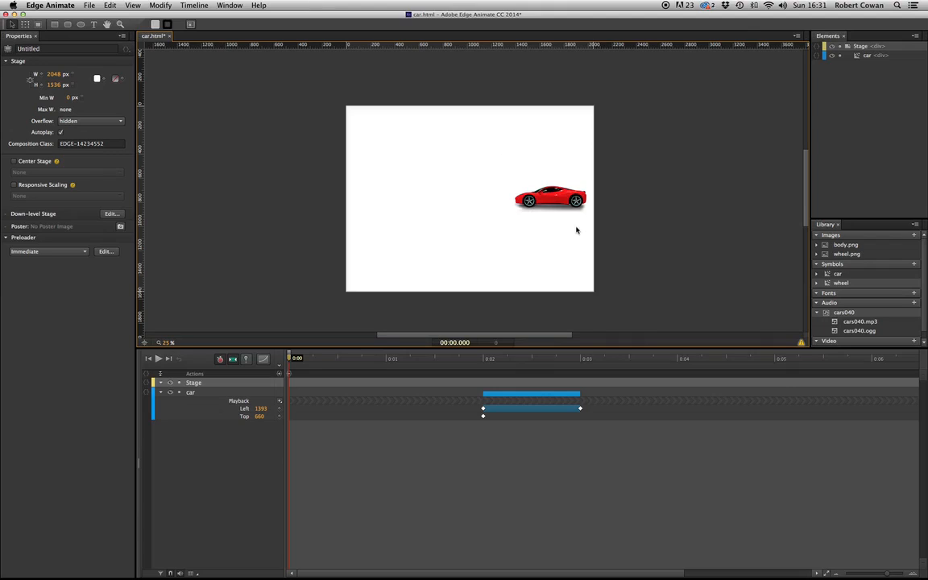
Open the actions for the car on the Stage and add a click event.
click(552, 199)
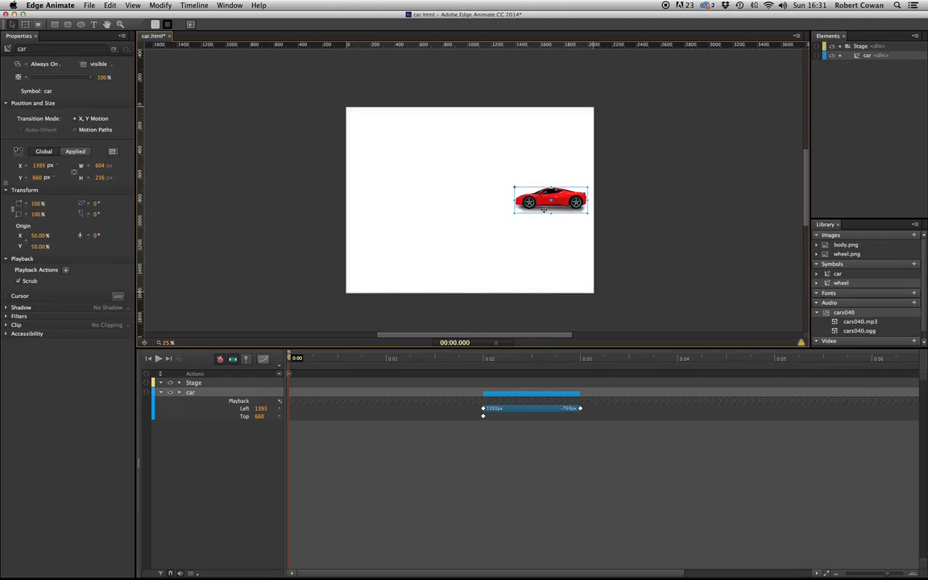
scroll(548, 201, left, 2)
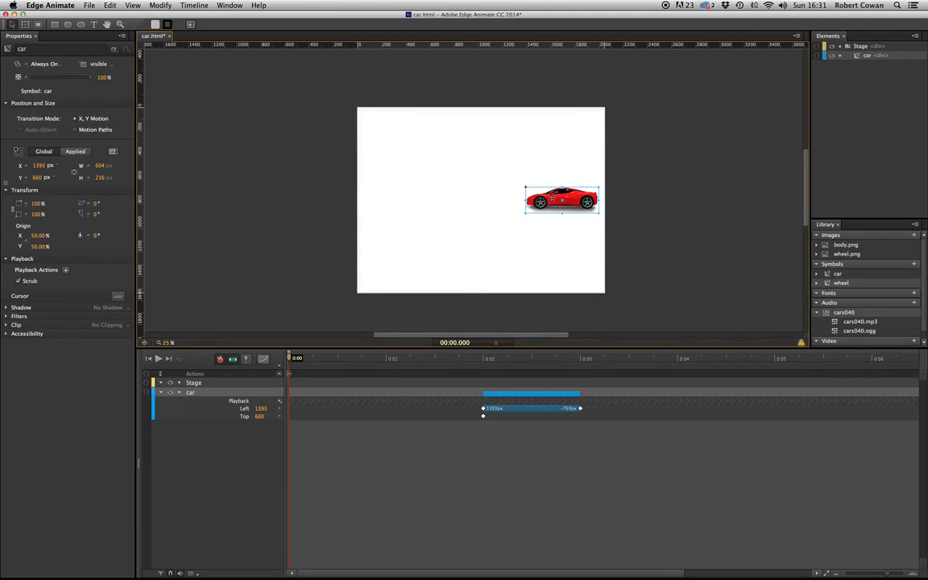
right_click(553, 201)
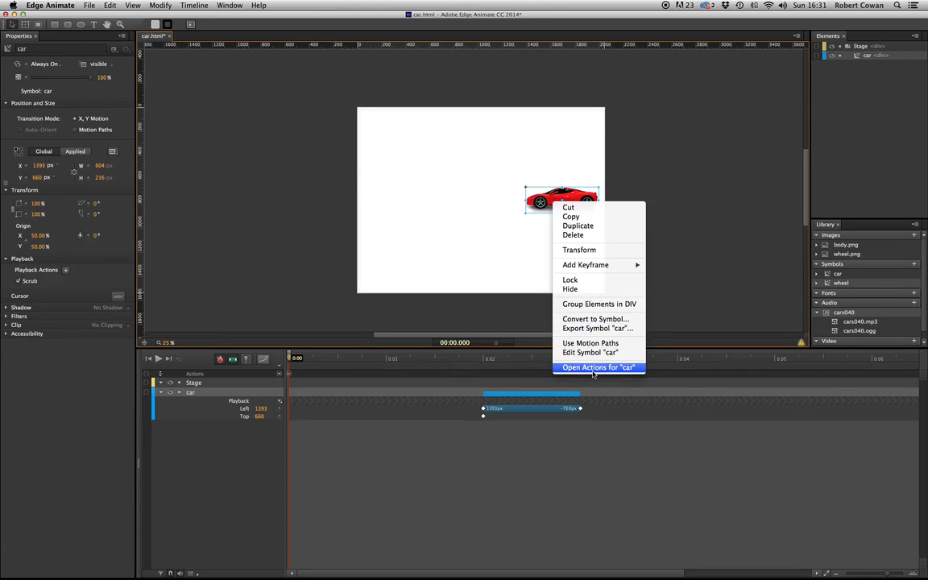
click(210, 111)
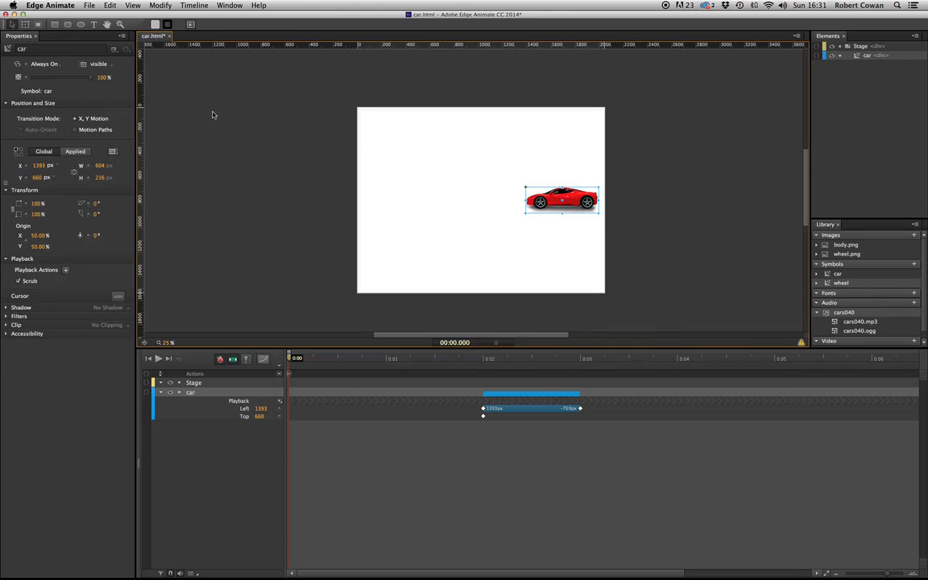
click(128, 50)
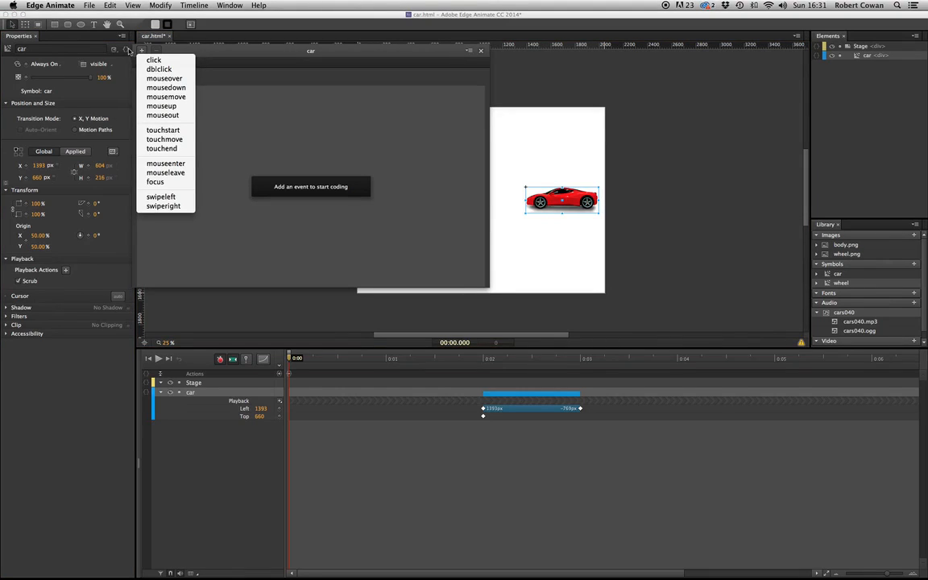
click(171, 61)
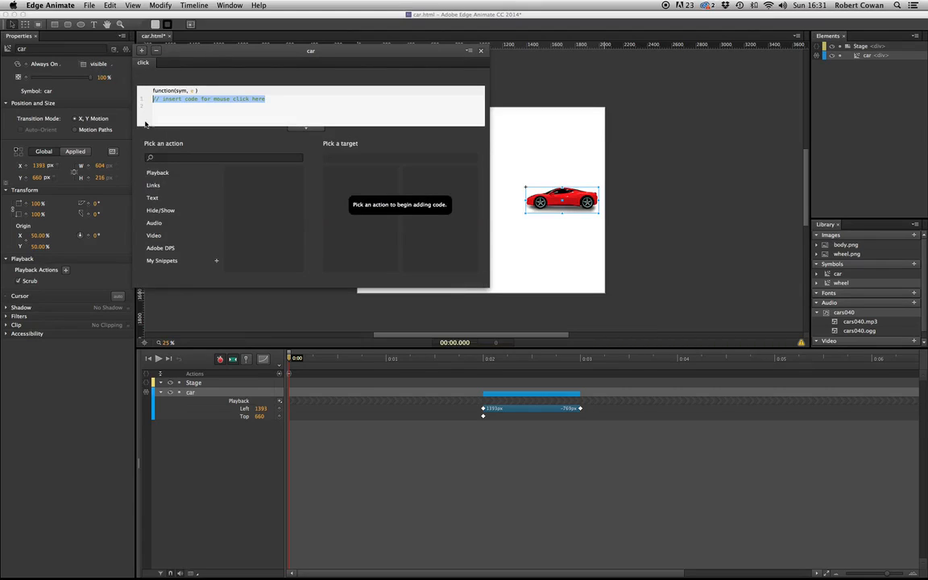
Add a Play action targeting the Stage to the car's click event.
drag(218, 49, 233, 41)
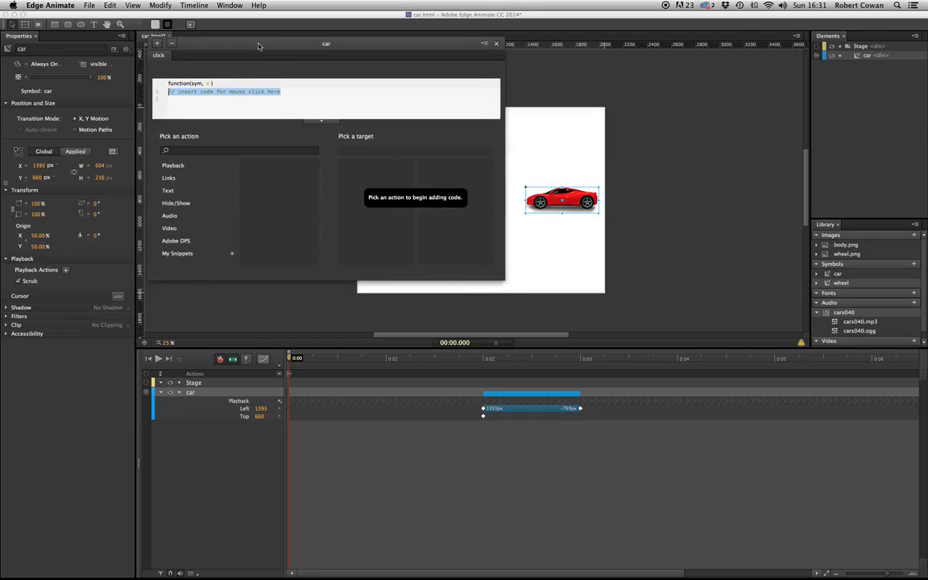
click(172, 167)
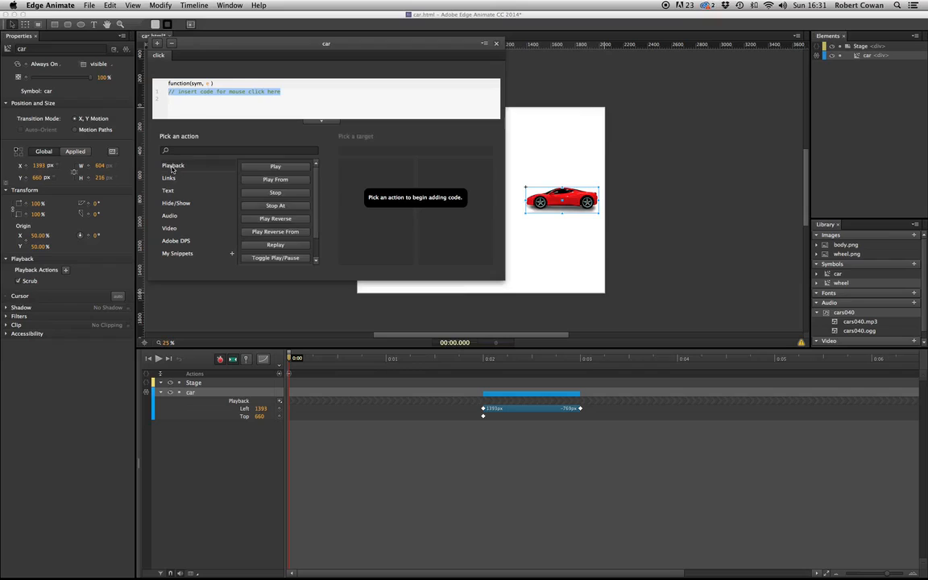
click(275, 166)
click(355, 180)
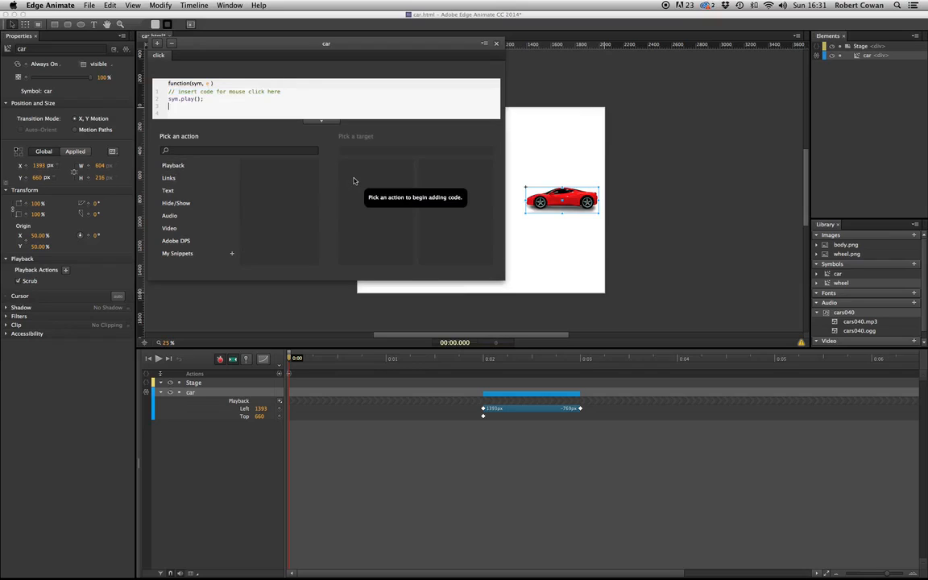
Add a Play action for the car symbol's wheel3 to the click event.
click(177, 166)
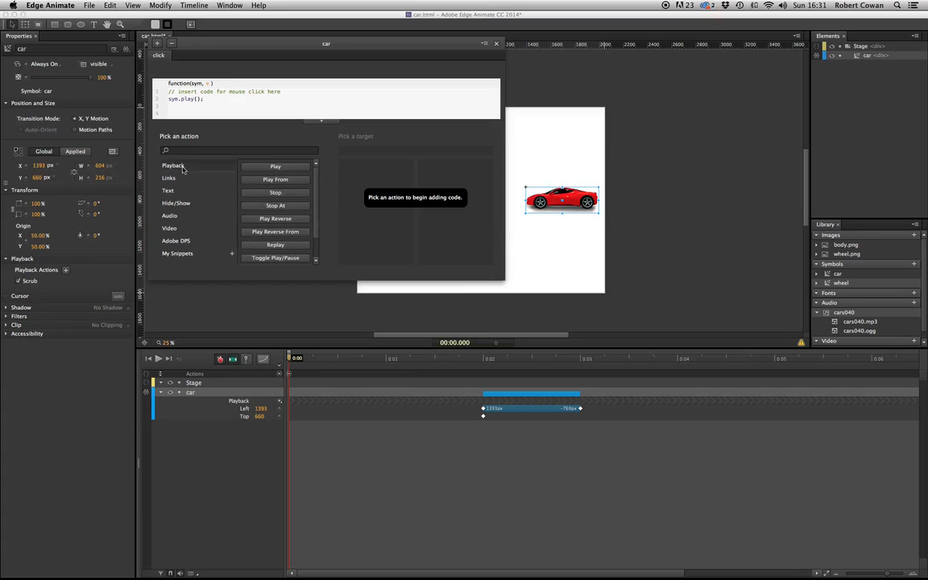
click(274, 167)
click(349, 183)
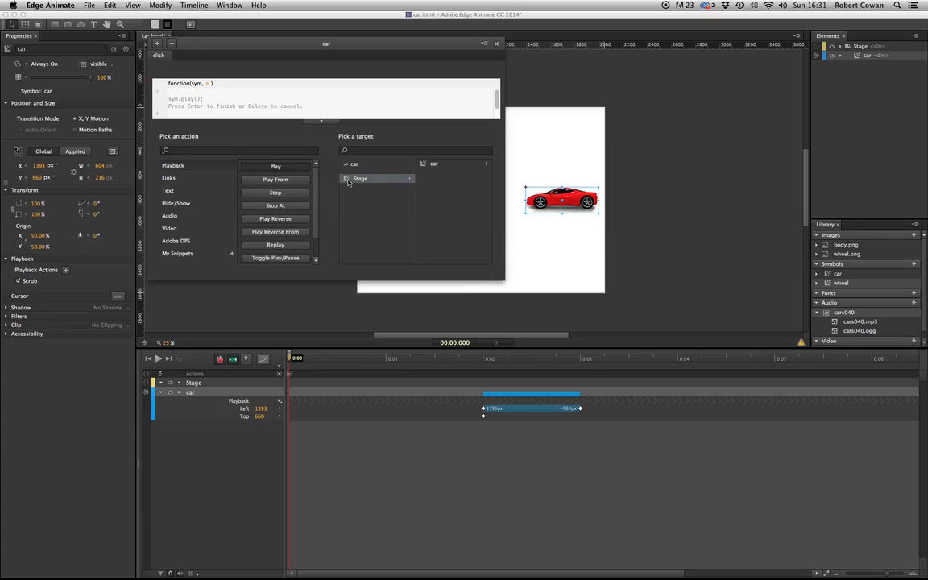
click(432, 166)
click(441, 167)
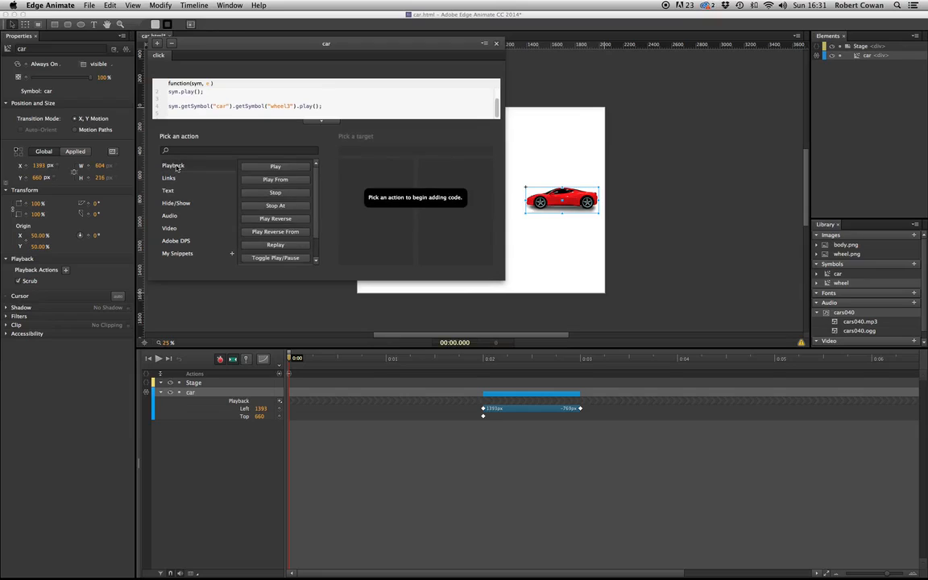
Add a Play action for the car symbol's wheel2 to the same click event.
click(275, 166)
click(360, 178)
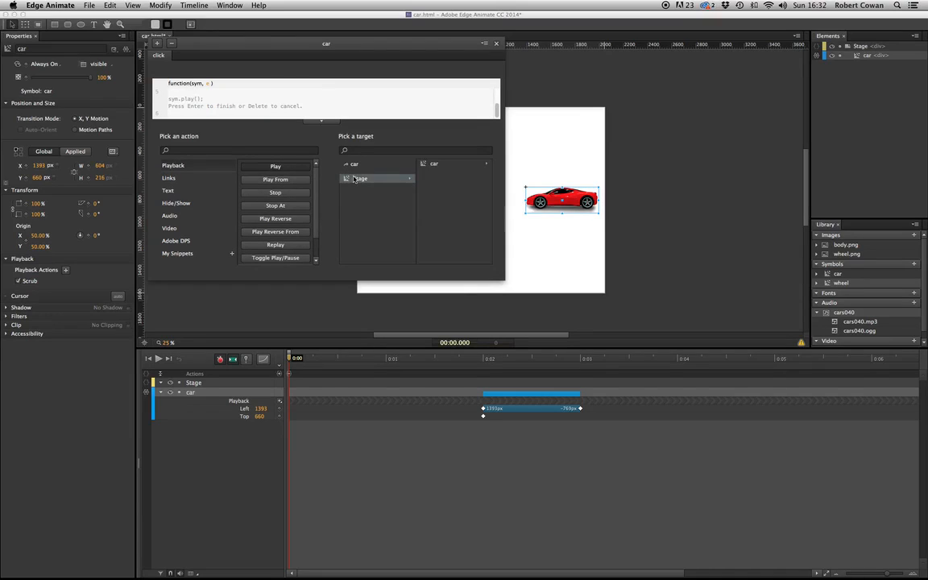
click(434, 168)
click(441, 173)
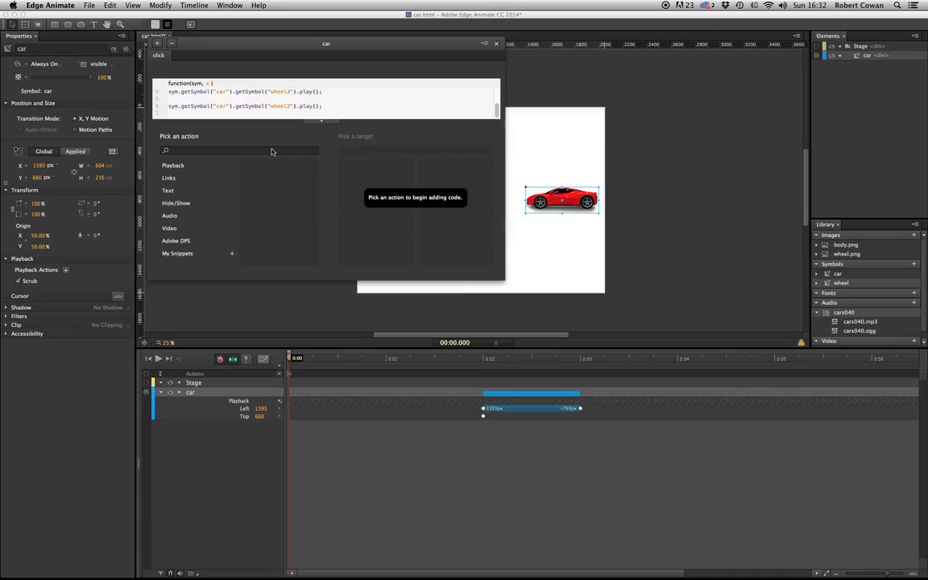
Add a Play Audio action for the car symbol's cars040 track to the click event and close the code window.
click(172, 218)
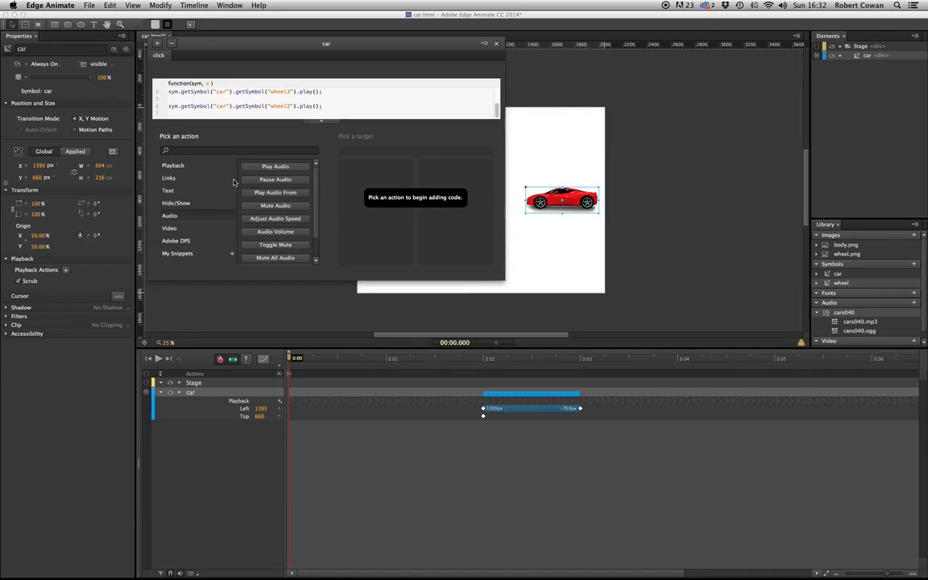
click(276, 166)
click(360, 178)
click(436, 164)
click(441, 165)
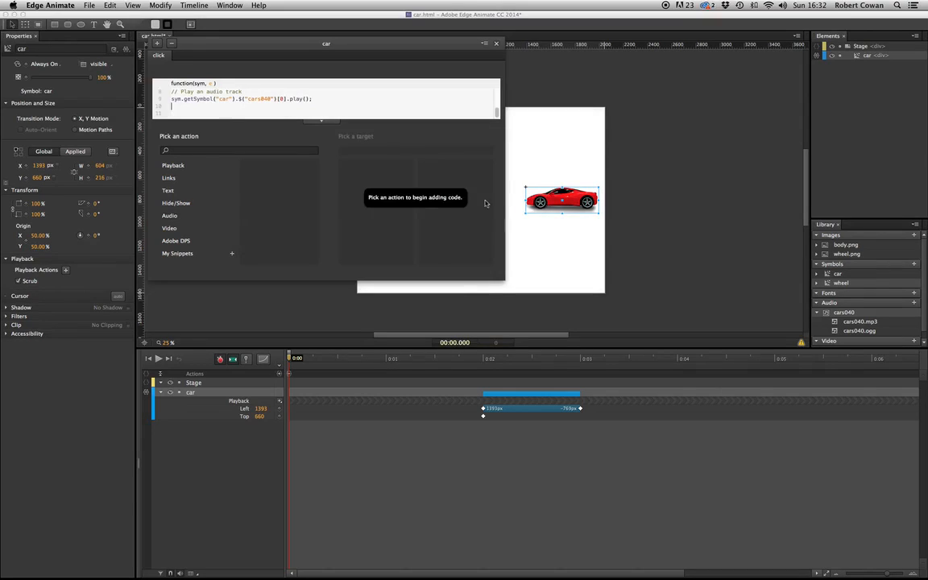
click(497, 45)
click(283, 161)
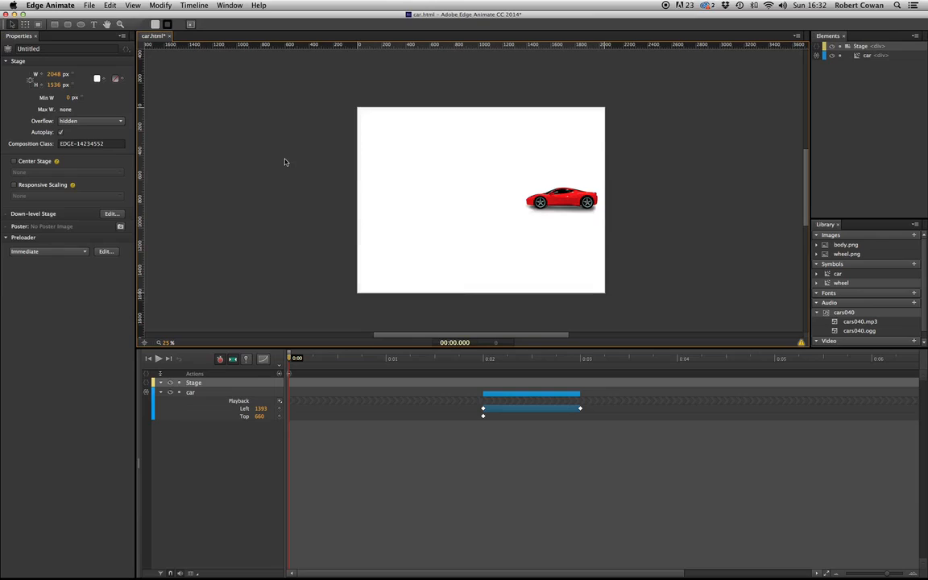
Preview the composition in the browser, test starting the car by clicking it, and return to the Stage.
key(super+Return)
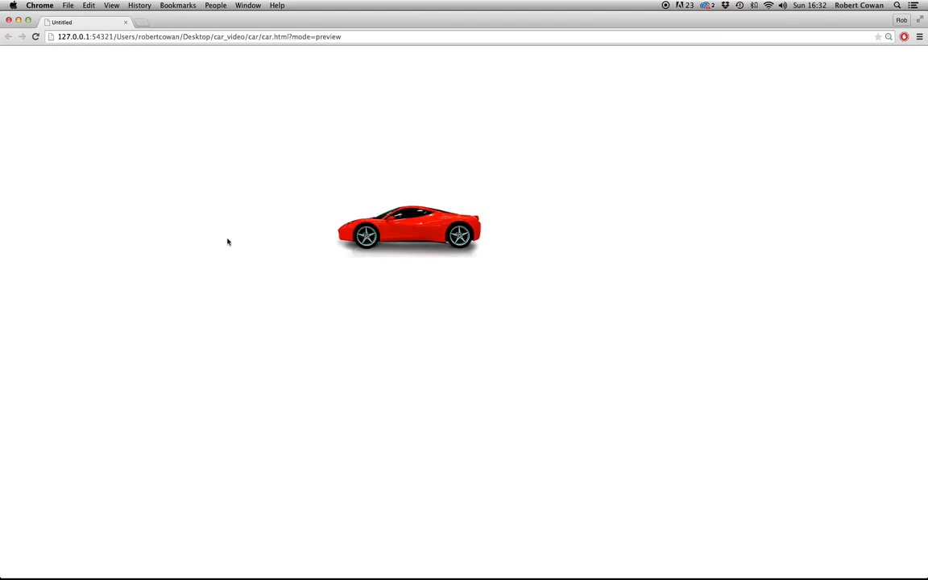
click(435, 229)
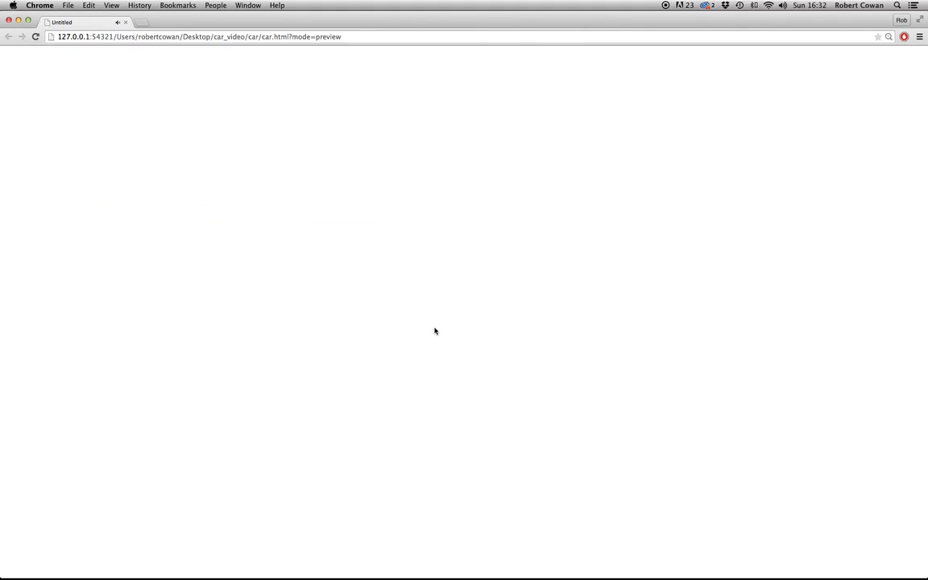
click(8, 19)
click(240, 234)
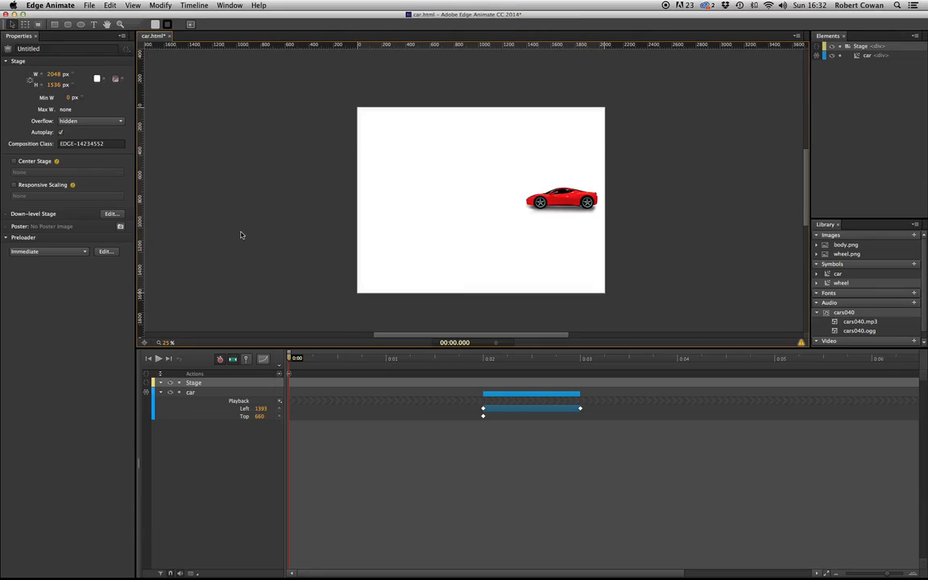